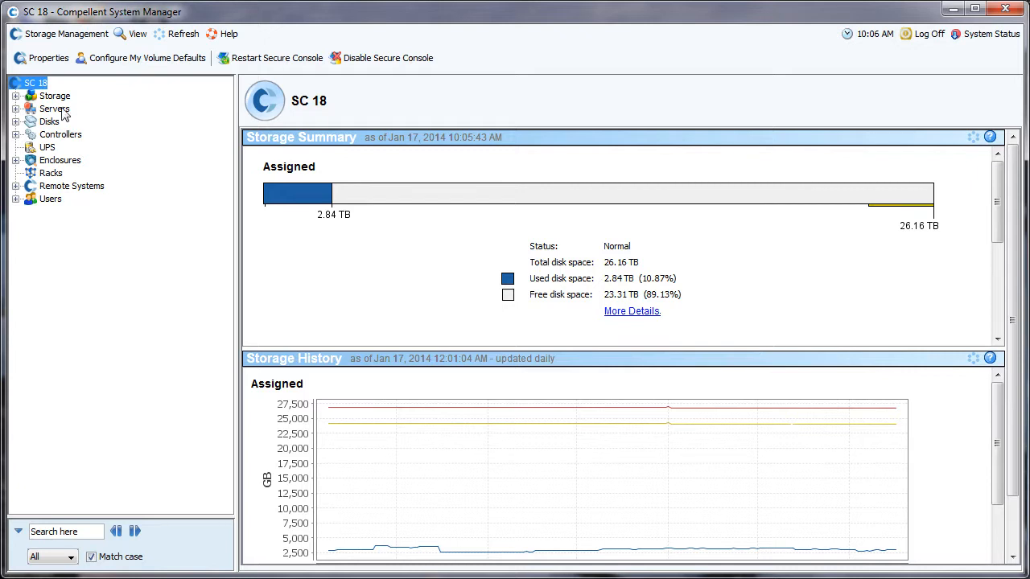
Start a new storage profile restricted to Tier 3 by clearing the writable and replay data selections for Tier 1 and Tier 2
click(16, 96)
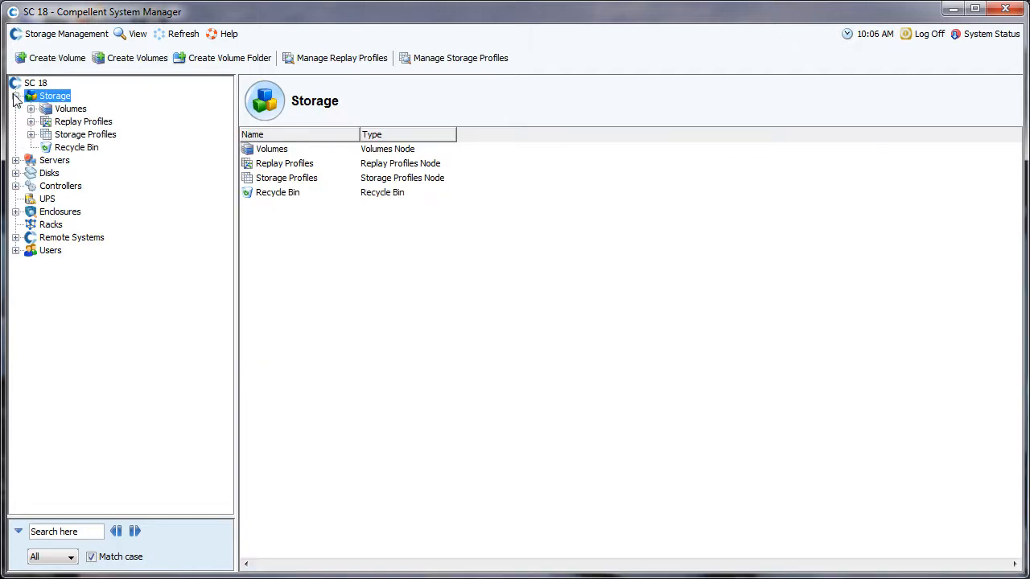
click(84, 136)
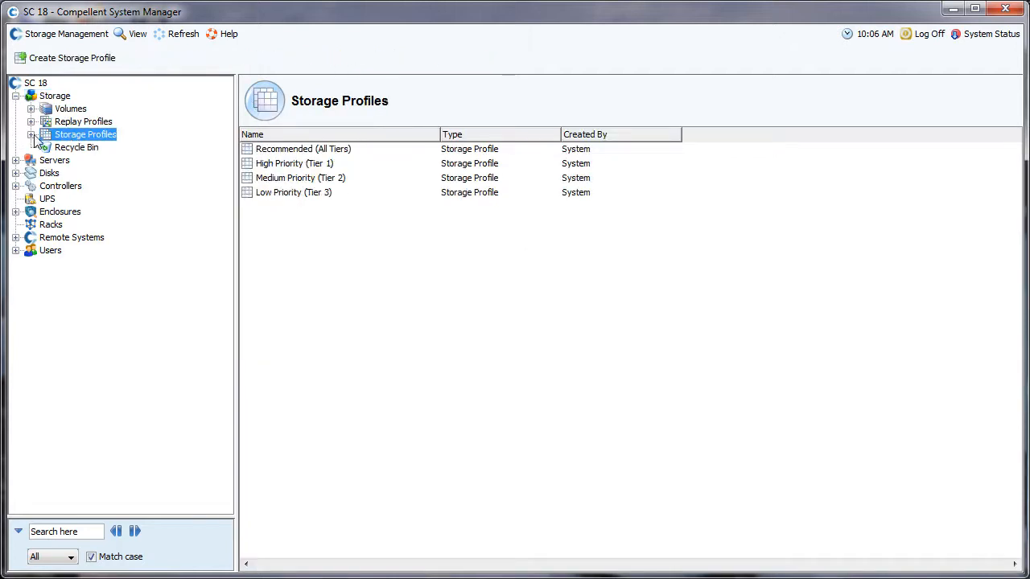
right_click(74, 139)
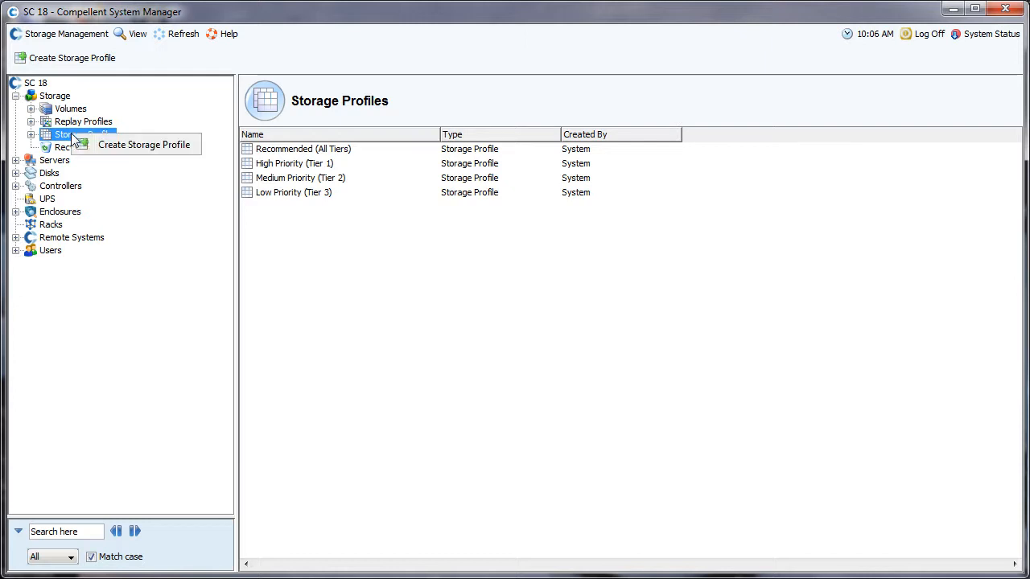
click(163, 151)
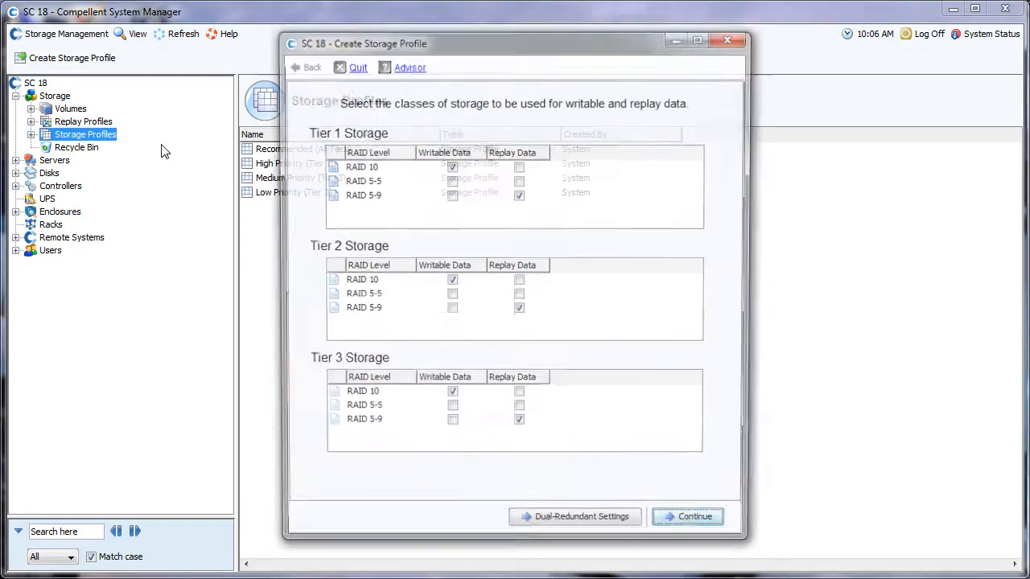
click(450, 165)
click(519, 195)
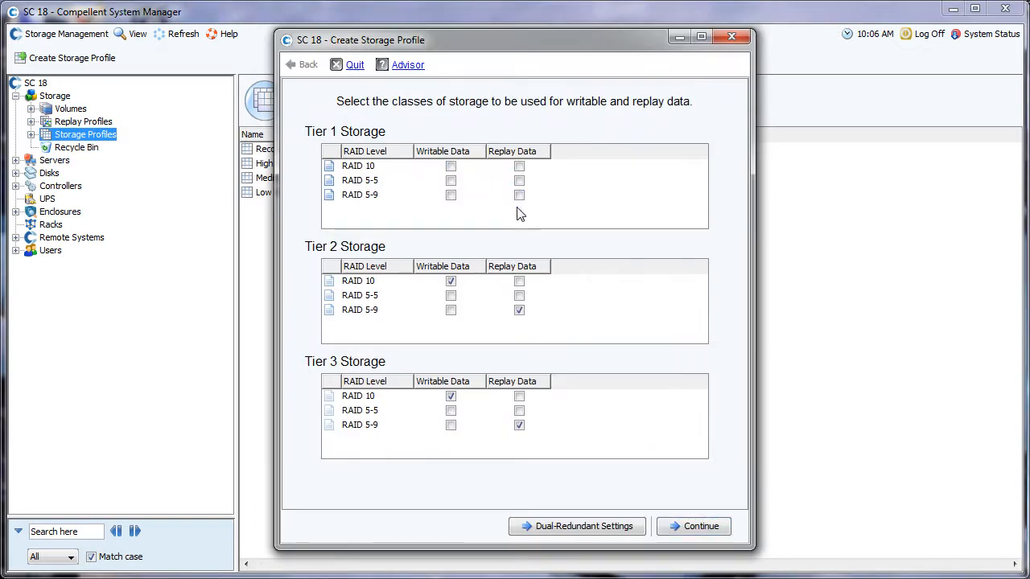
click(451, 281)
click(519, 311)
click(712, 532)
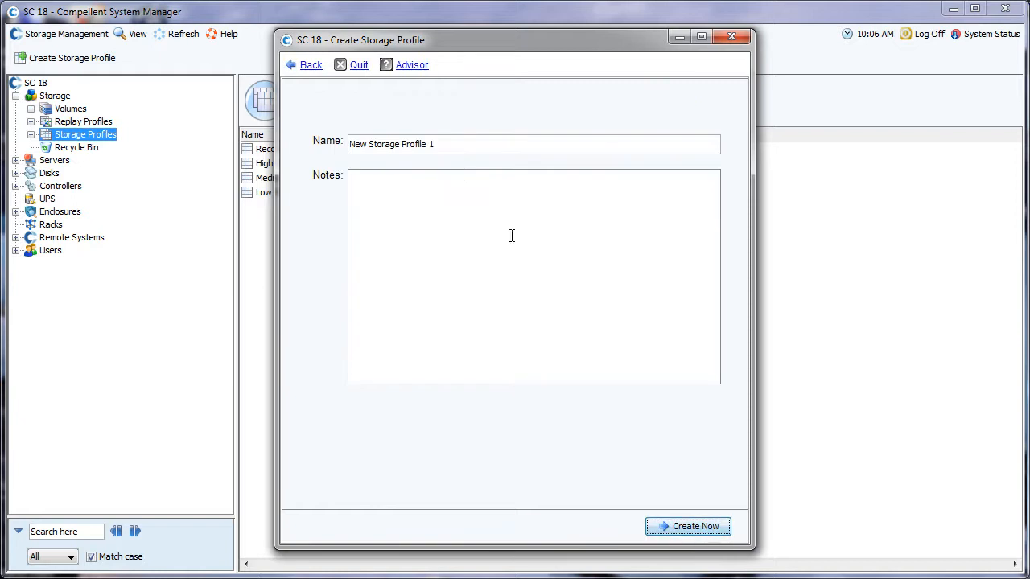
Name the new storage profile Import Profile, create it, and open it from the expanded Storage Profiles list
click(464, 145)
click(465, 144)
drag(464, 144, 268, 149)
text(Imp)
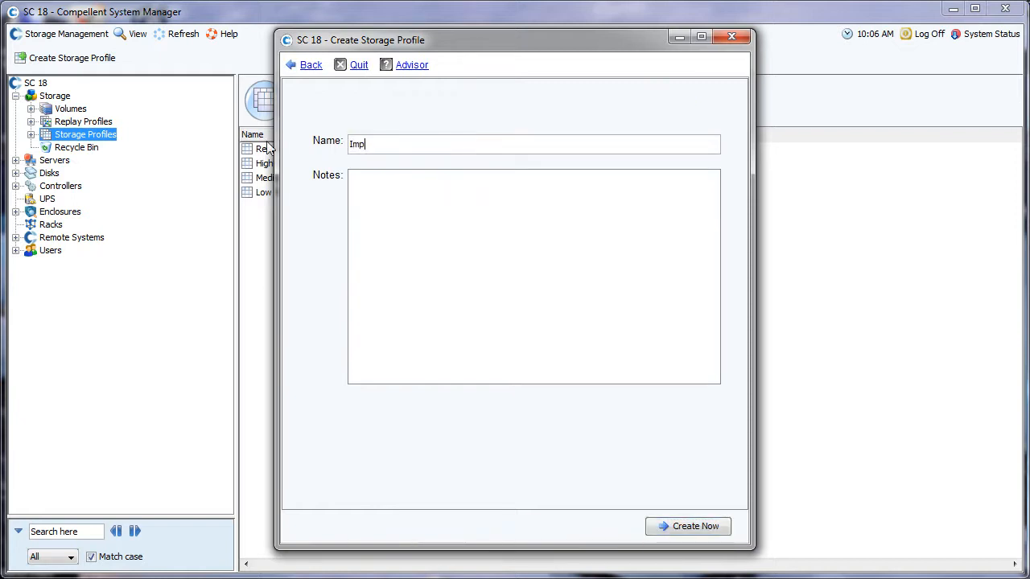
text(ort Priofile)
click(682, 528)
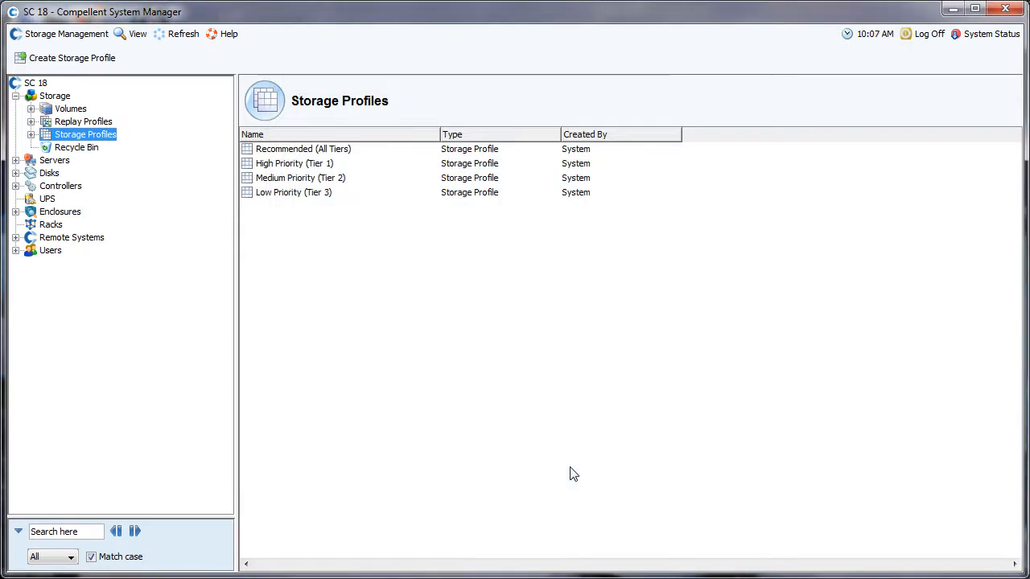
click(30, 134)
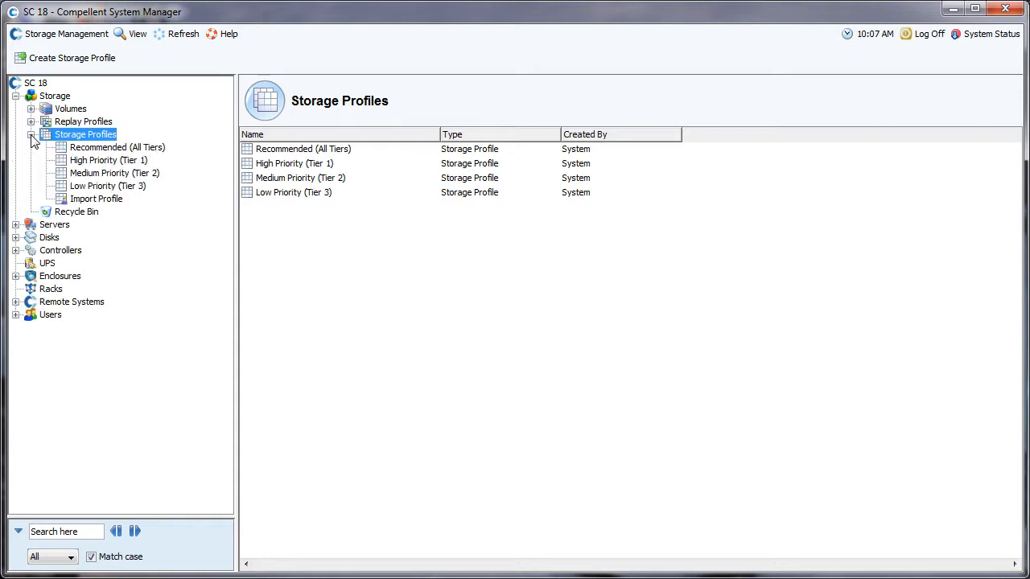
click(94, 202)
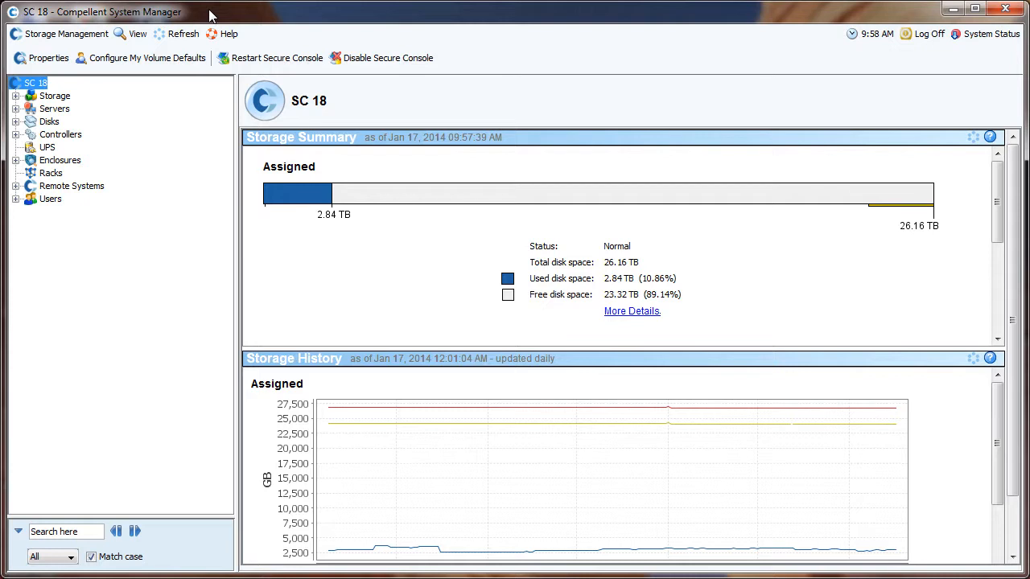
Scan the Storage Center for newly presented disks
click(15, 122)
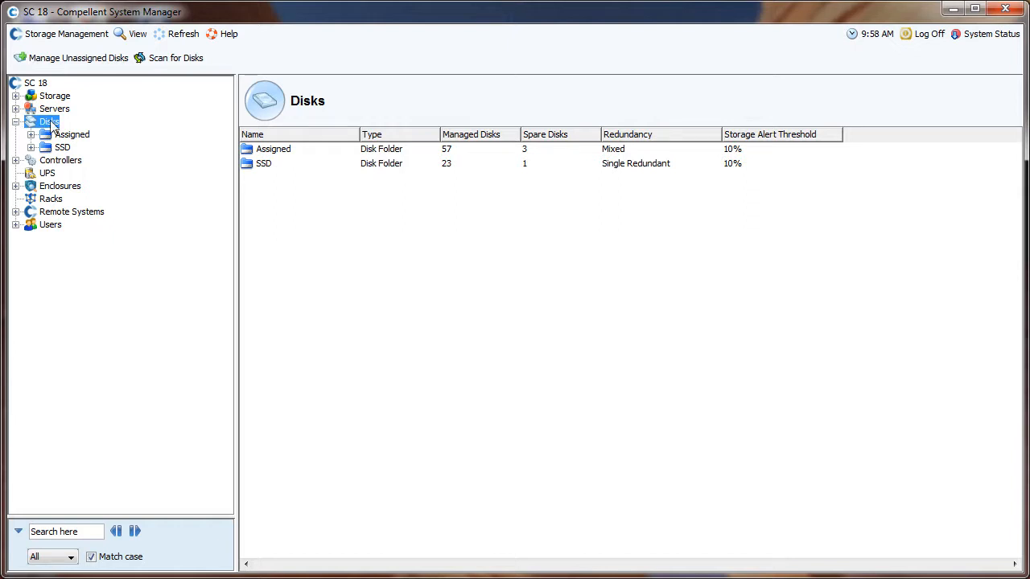
right_click(50, 123)
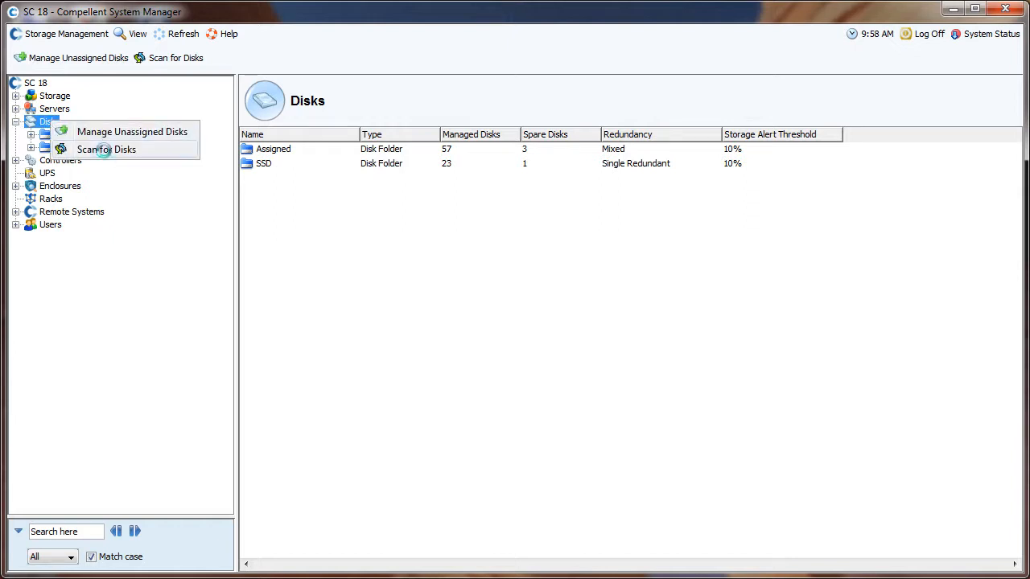
click(106, 151)
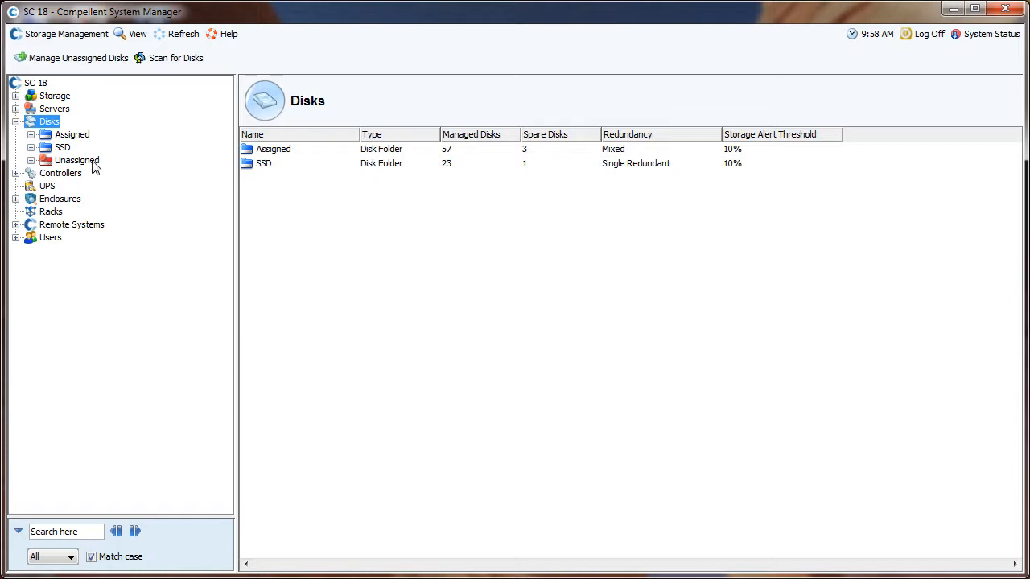
Classify the unassigned DGC disk as an external device named External_50GB_Disk and view its details in the External folder
click(88, 163)
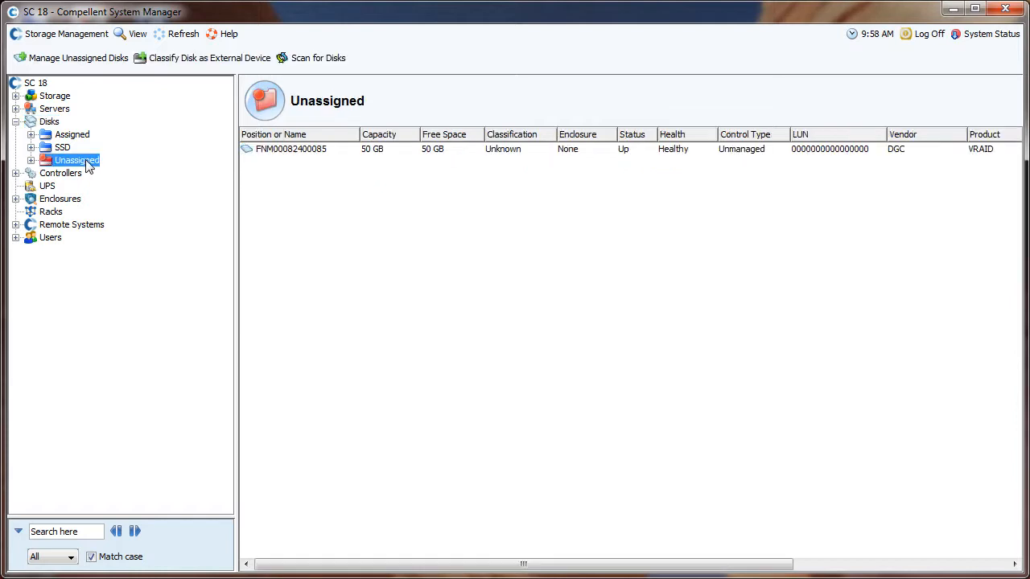
click(30, 160)
click(102, 174)
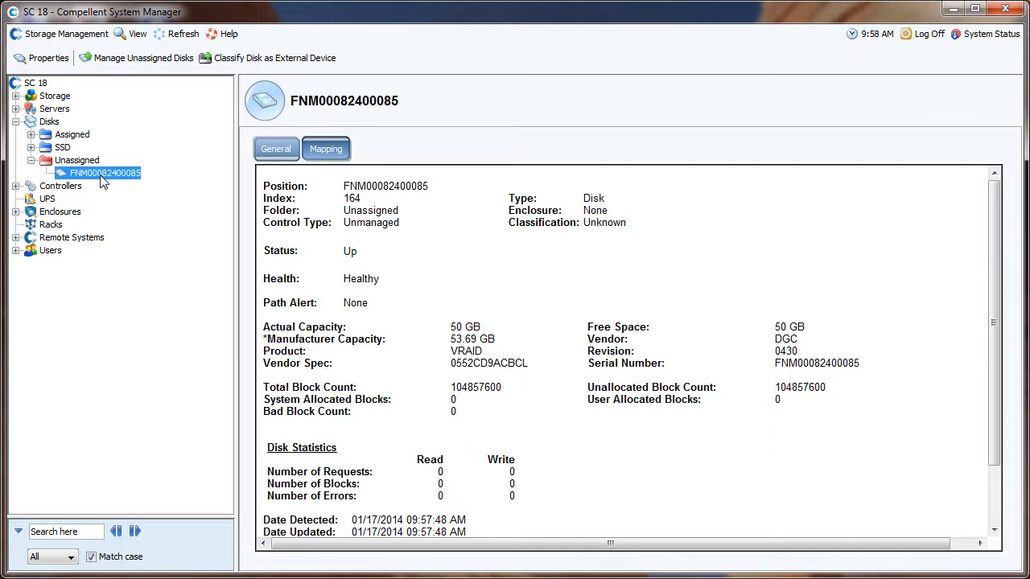
right_click(101, 177)
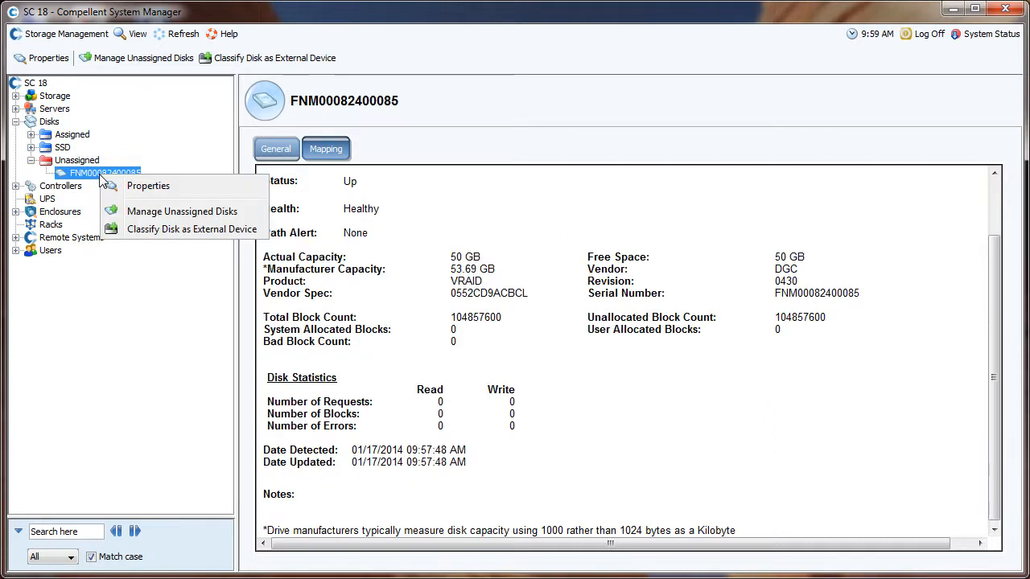
click(189, 228)
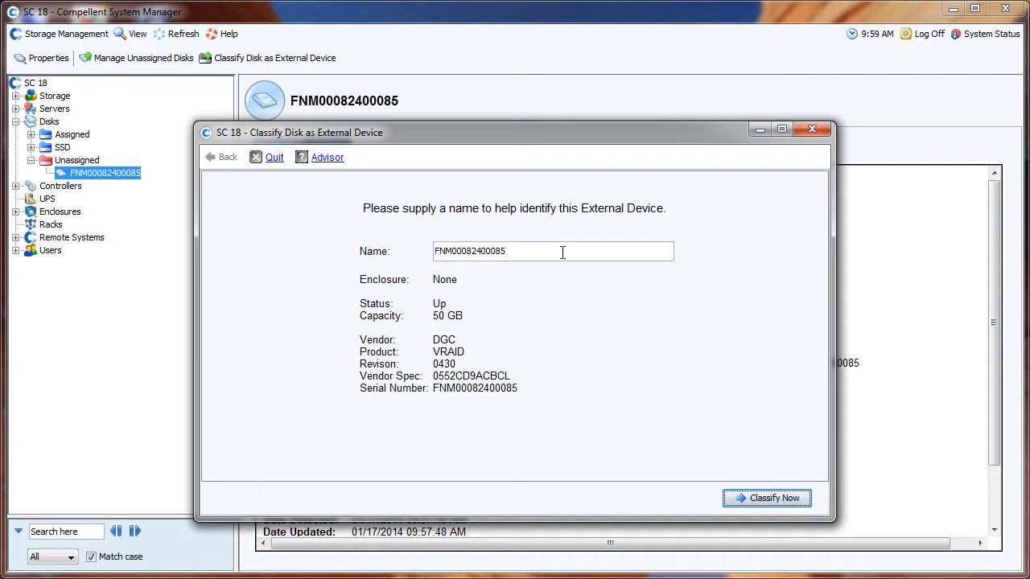
drag(539, 251, 401, 248)
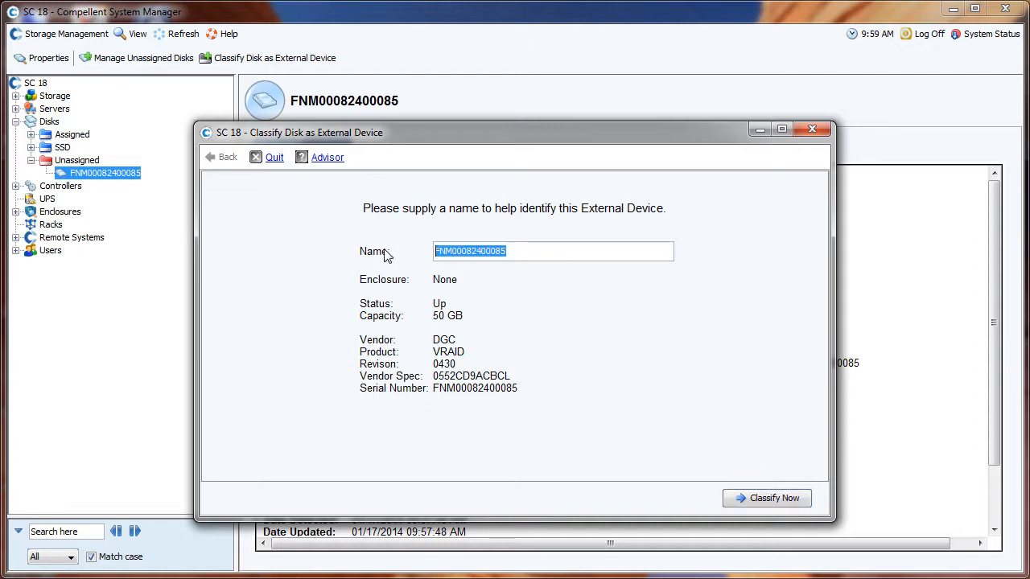
text(External_50GB_Disk)
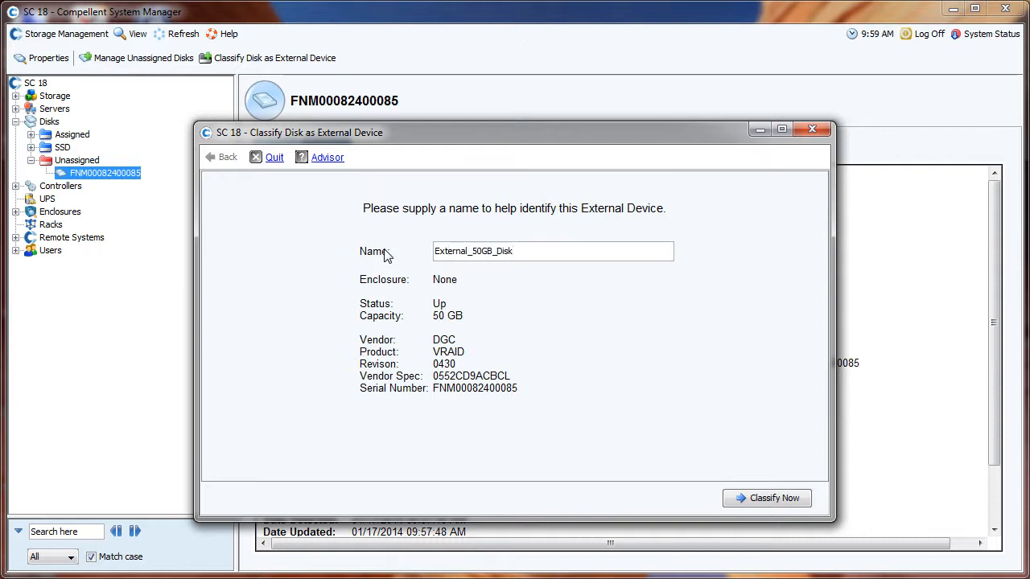
click(770, 497)
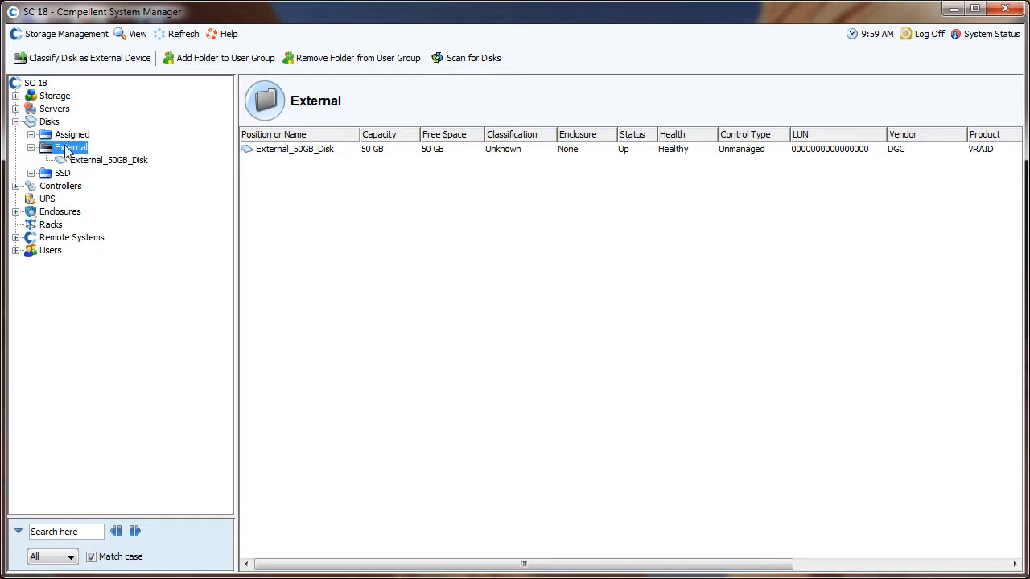
click(103, 165)
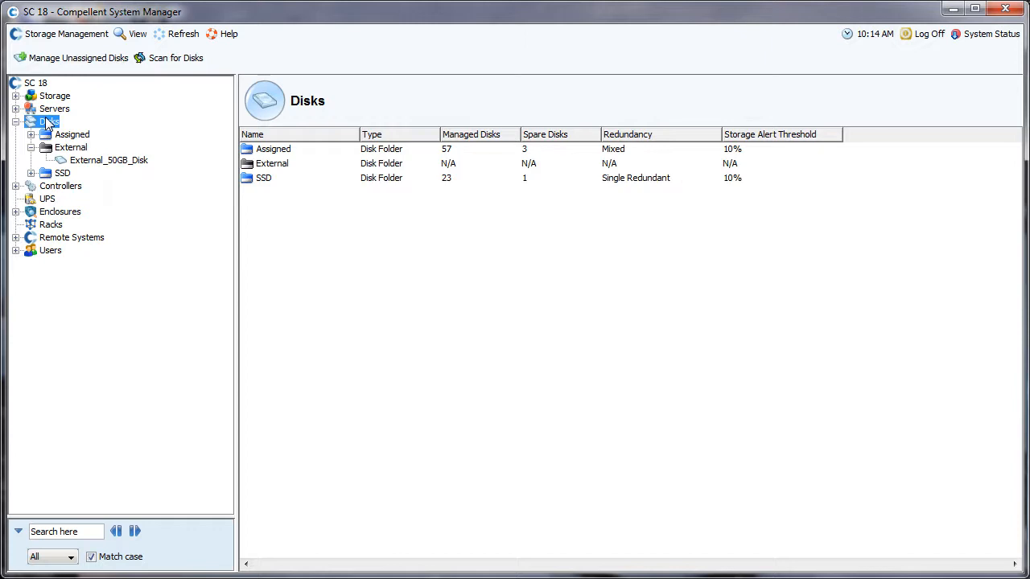
Start a thin import from External_50GB_Disk using the Copy type and accept the disk space warning
click(112, 163)
right_click(113, 165)
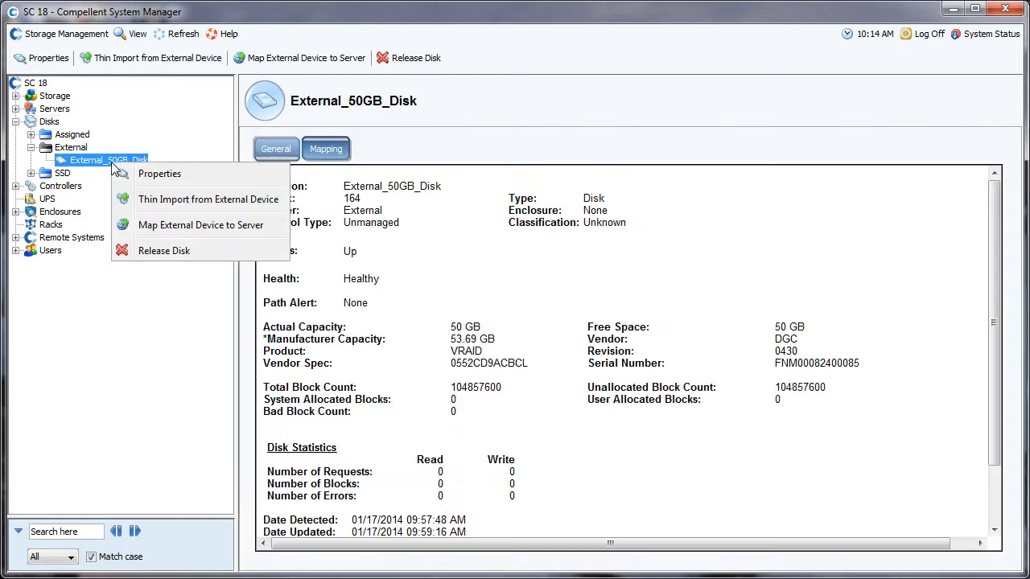
click(173, 200)
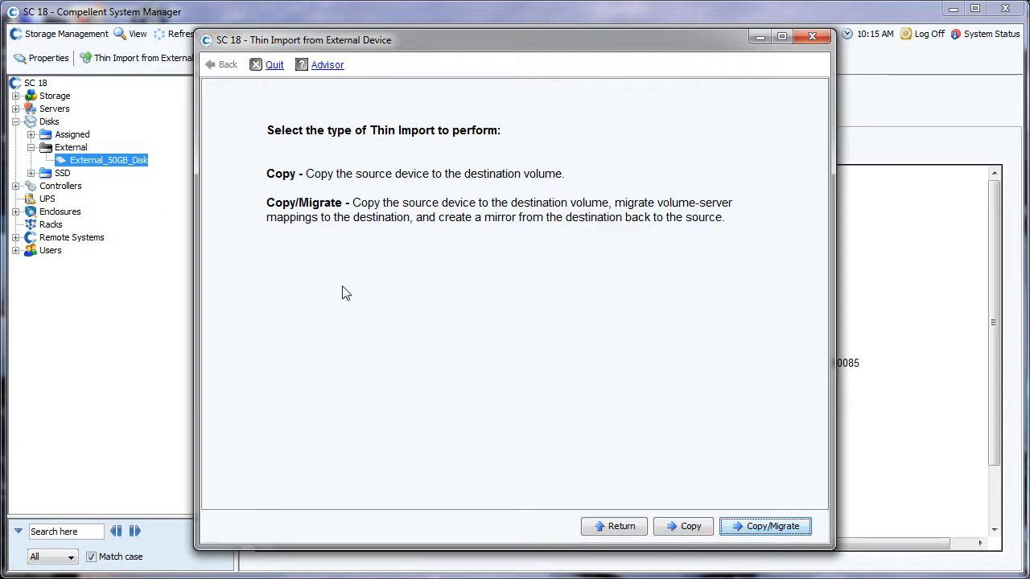
click(690, 528)
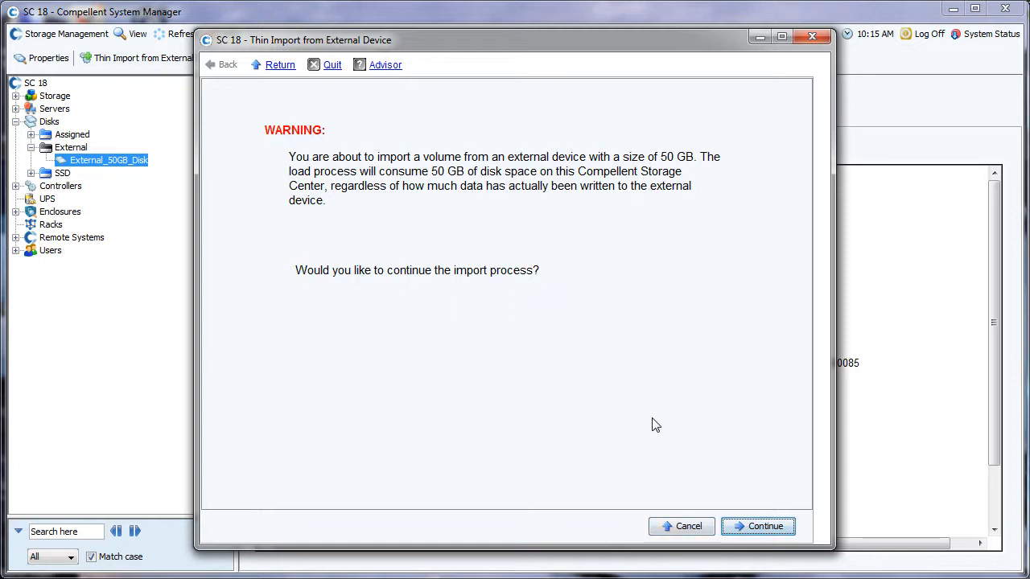
click(775, 532)
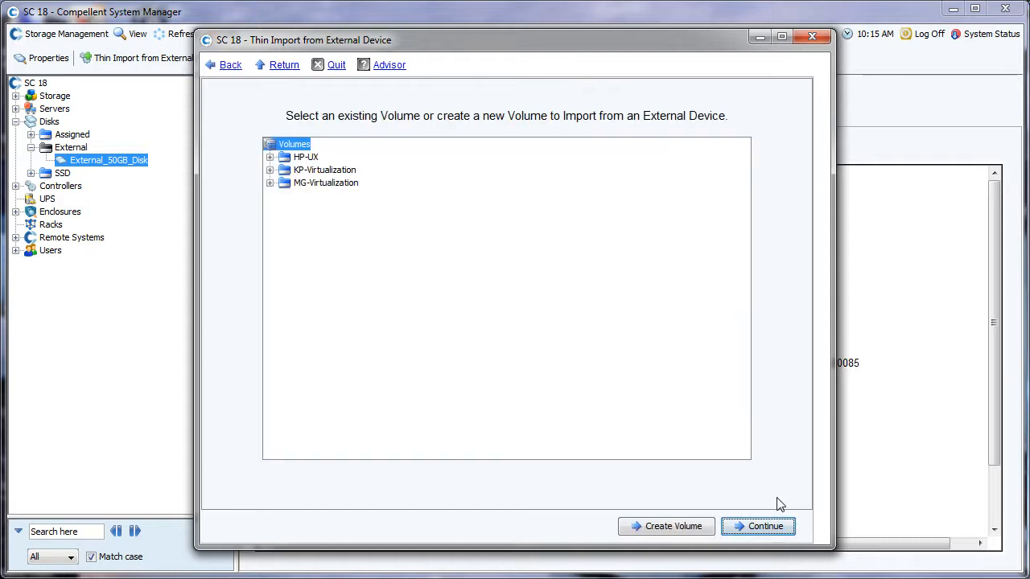
Define a new 50 GB destination volume from the Assigned disk folder with the custom storage profile Import Profile
click(689, 527)
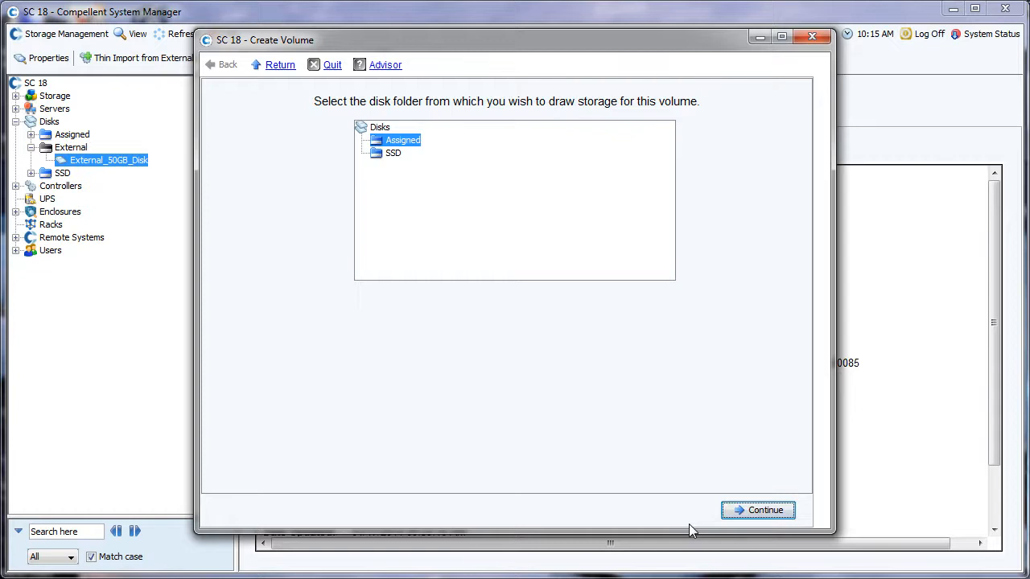
click(777, 514)
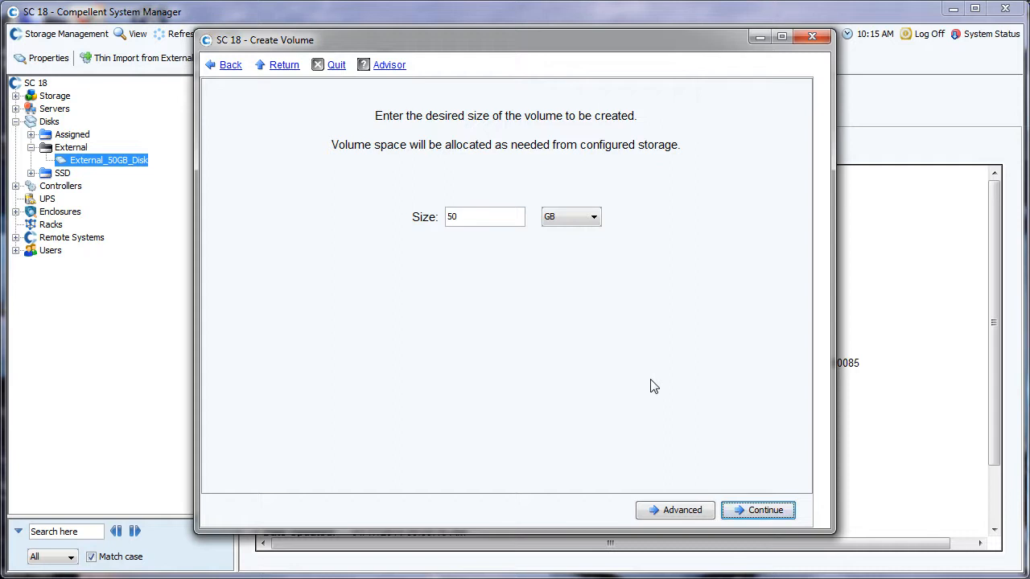
click(686, 513)
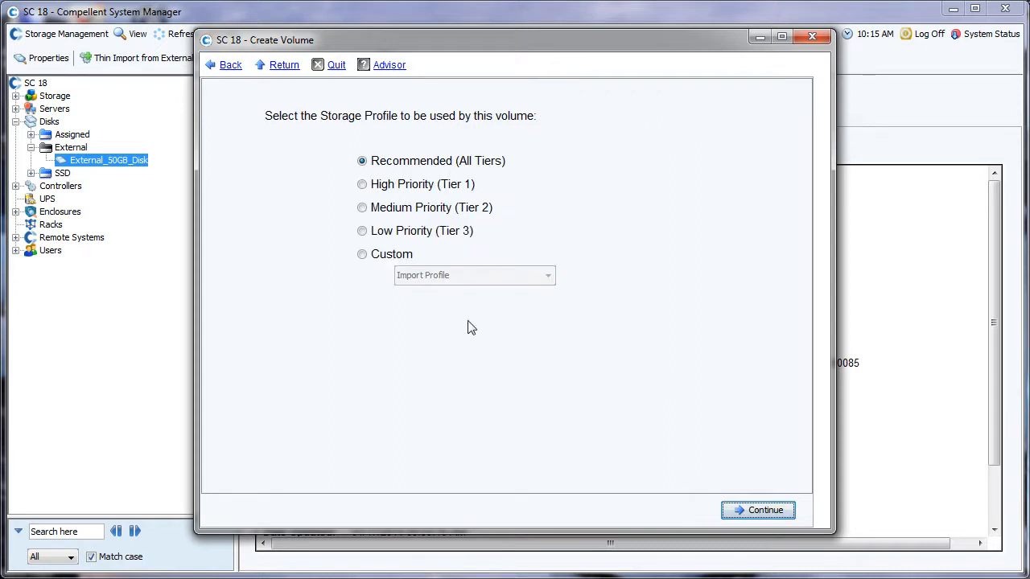
click(361, 254)
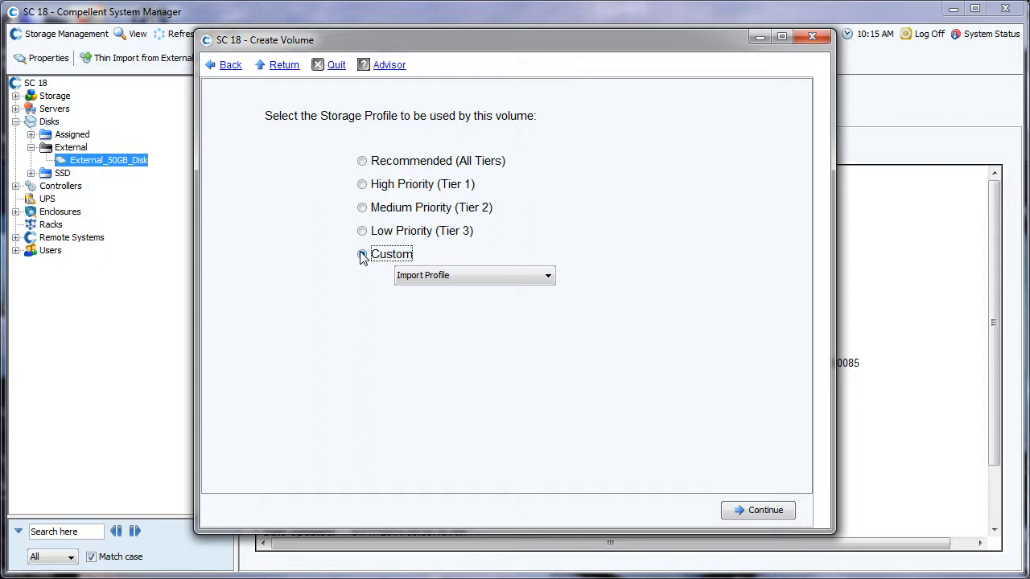
click(549, 278)
click(549, 278)
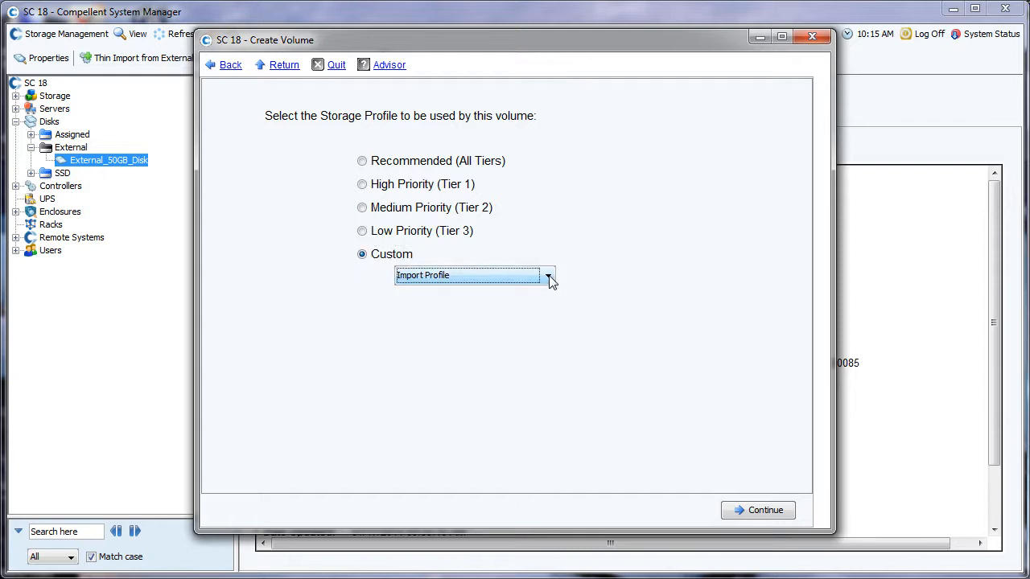
click(766, 513)
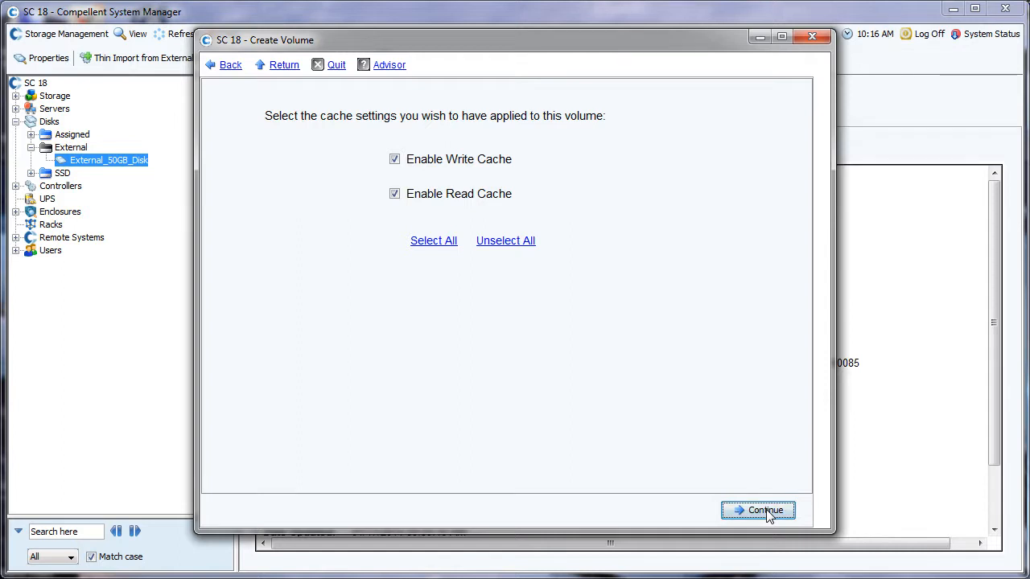
Keep write and read cache enabled for the volume and assign it the Daily replay profile
click(766, 512)
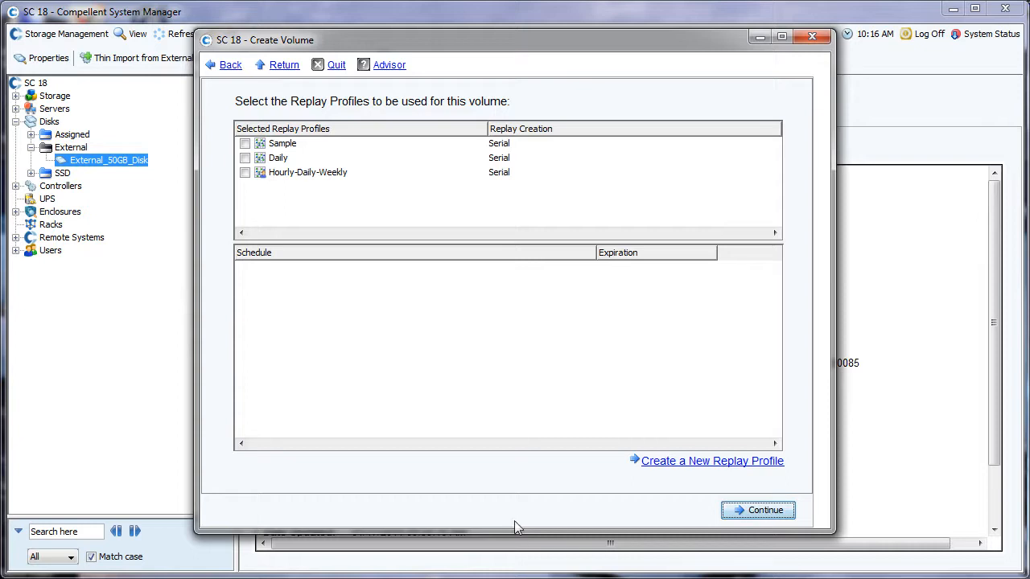
click(246, 159)
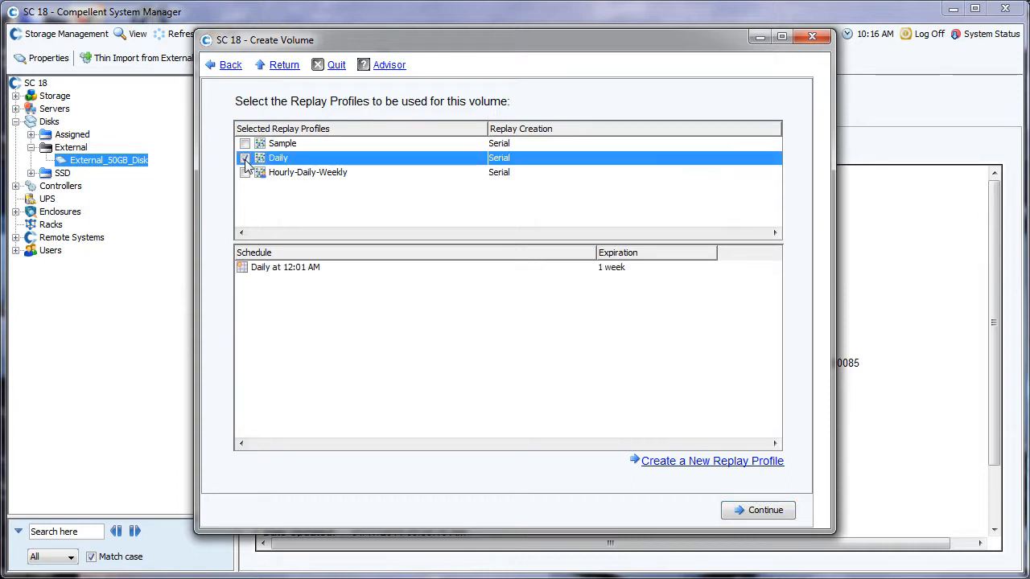
click(776, 517)
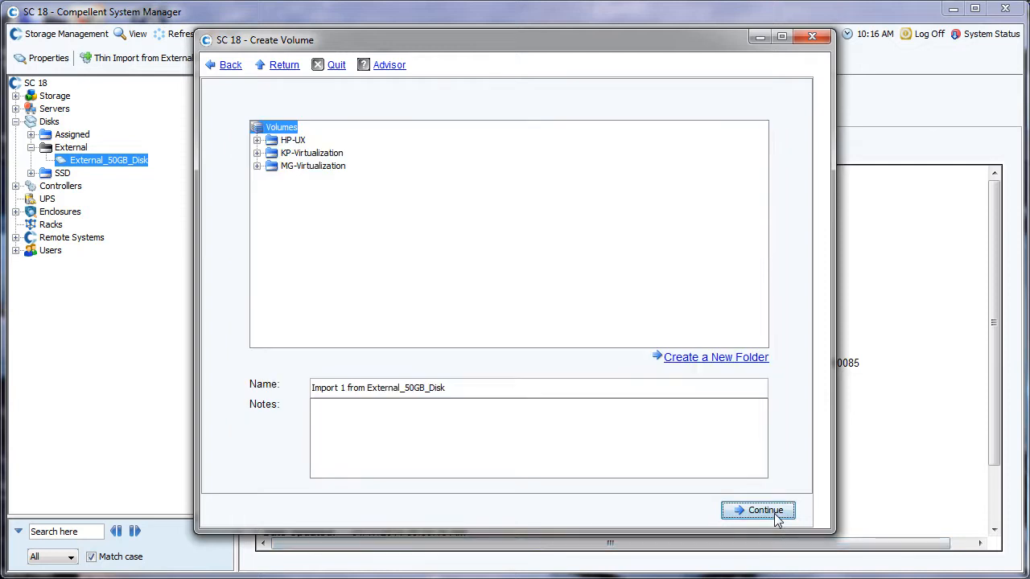
Add a volume folder named Imported Data and create the volume Import 1 from External_50GB_Disk in it
click(716, 359)
triple_click(420, 359)
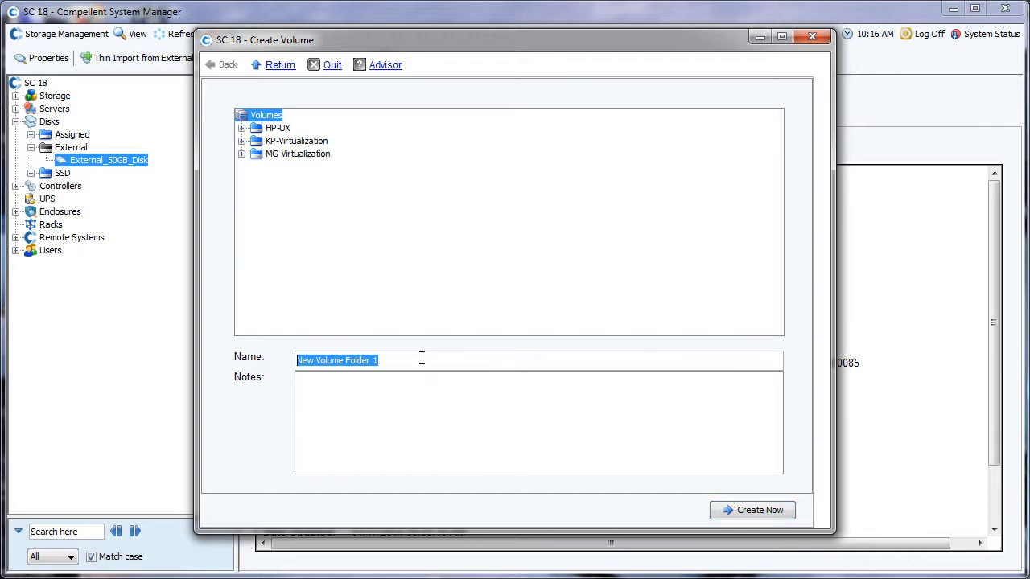
text(Importe)
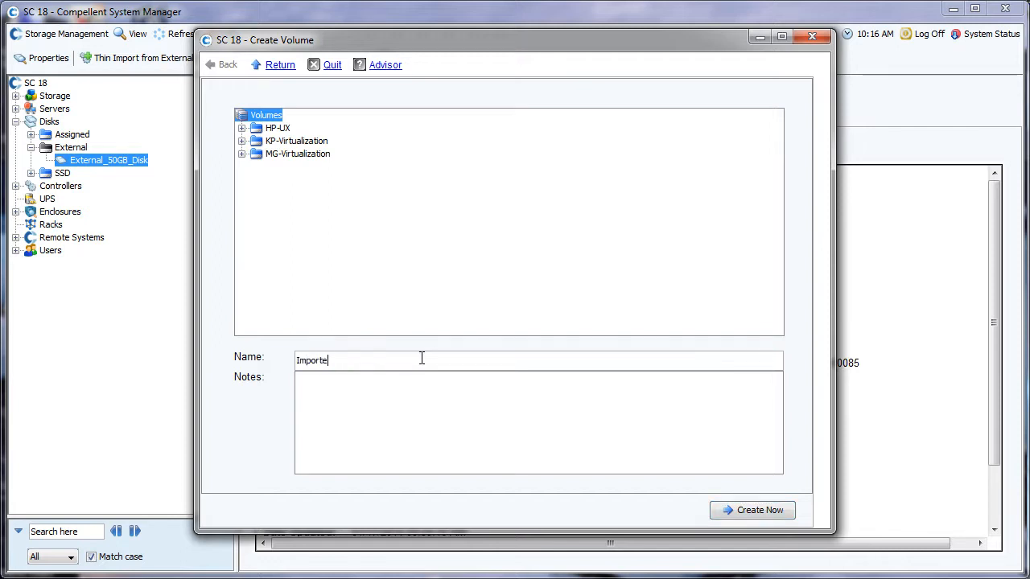
text(d Data)
click(746, 514)
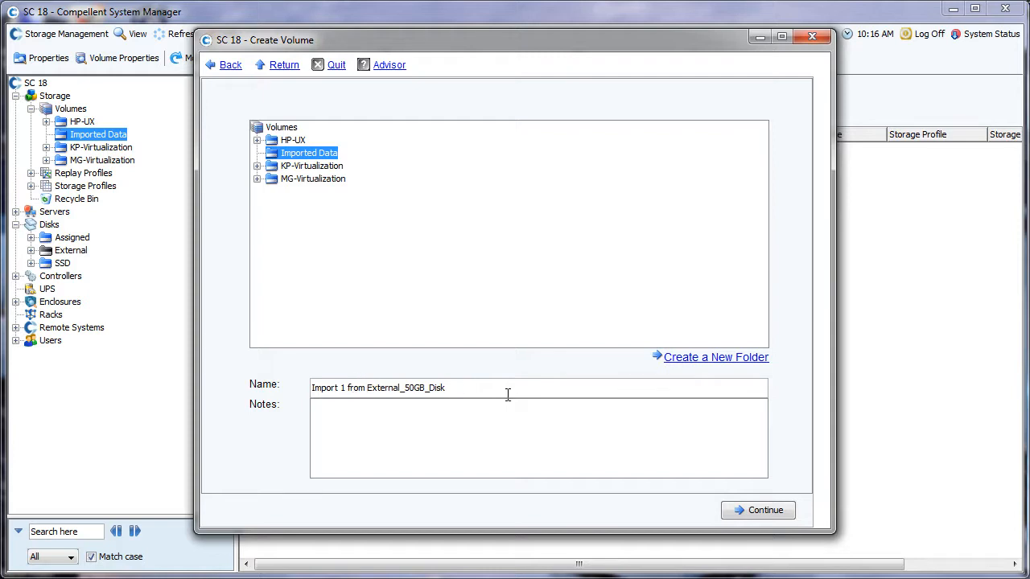
click(764, 510)
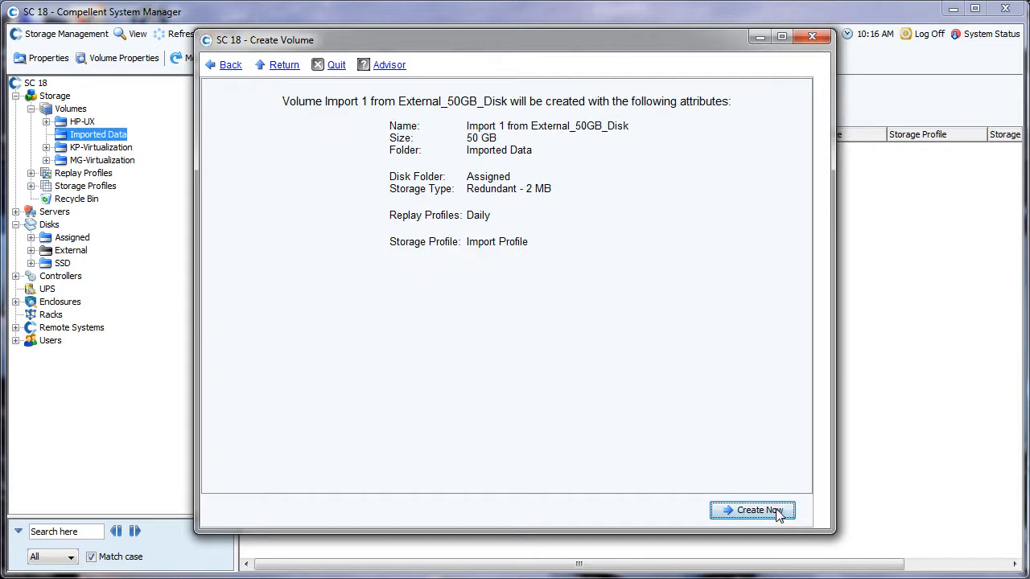
click(777, 511)
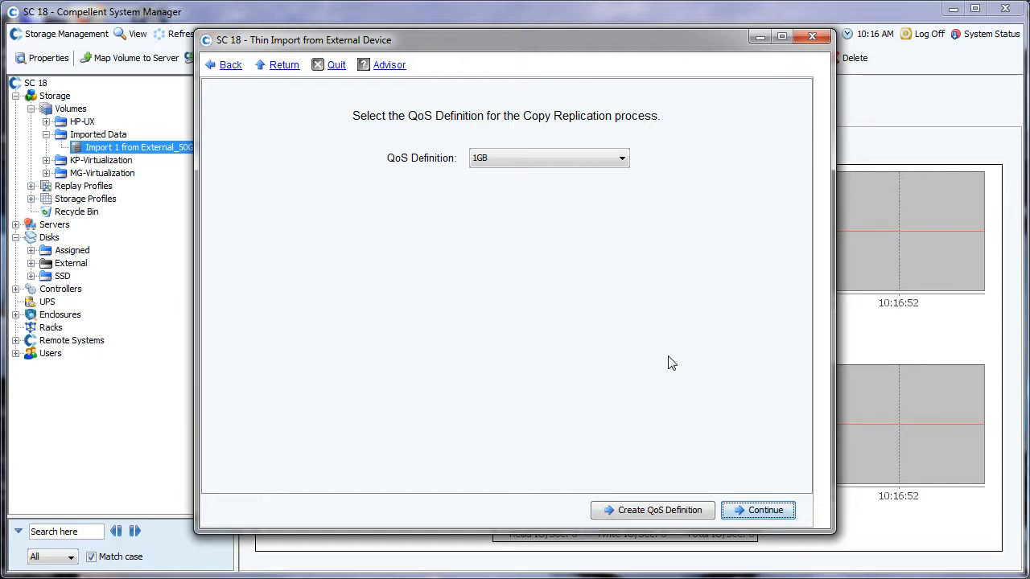
Set up a new QoS definition with a 4 gigabits per second link speed, 2 links and no bandwidth limiting
click(626, 160)
click(626, 159)
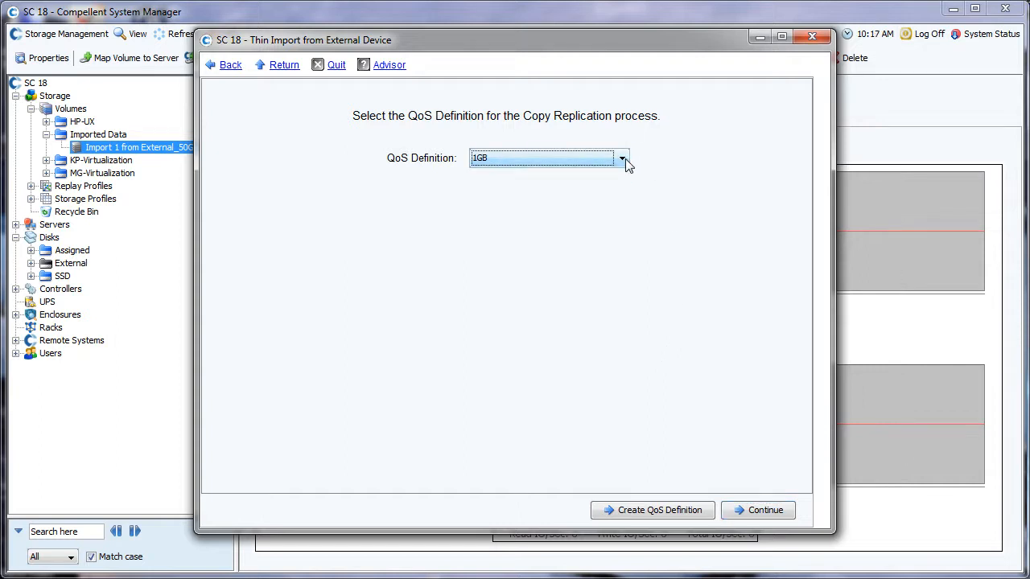
click(669, 510)
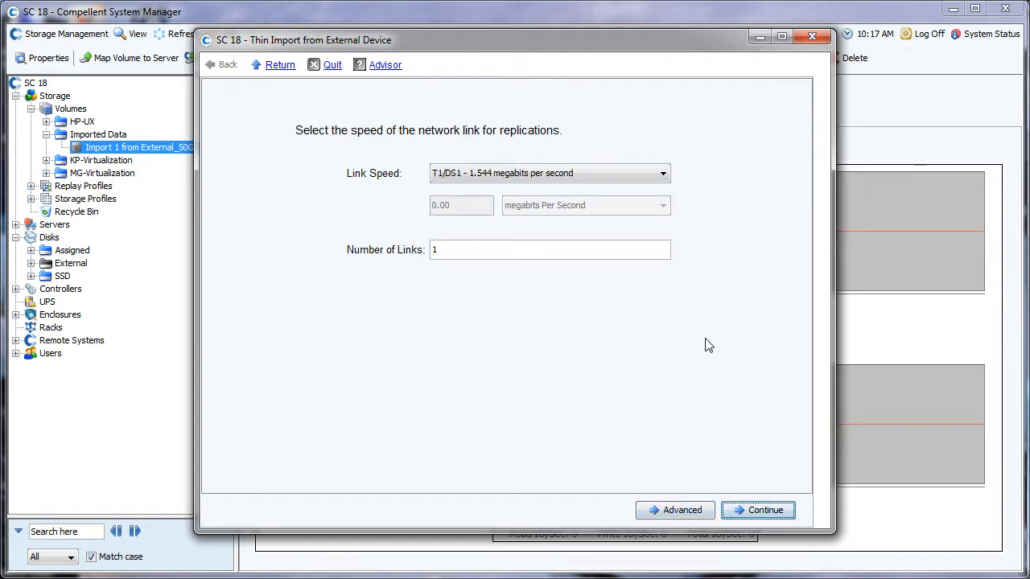
click(665, 174)
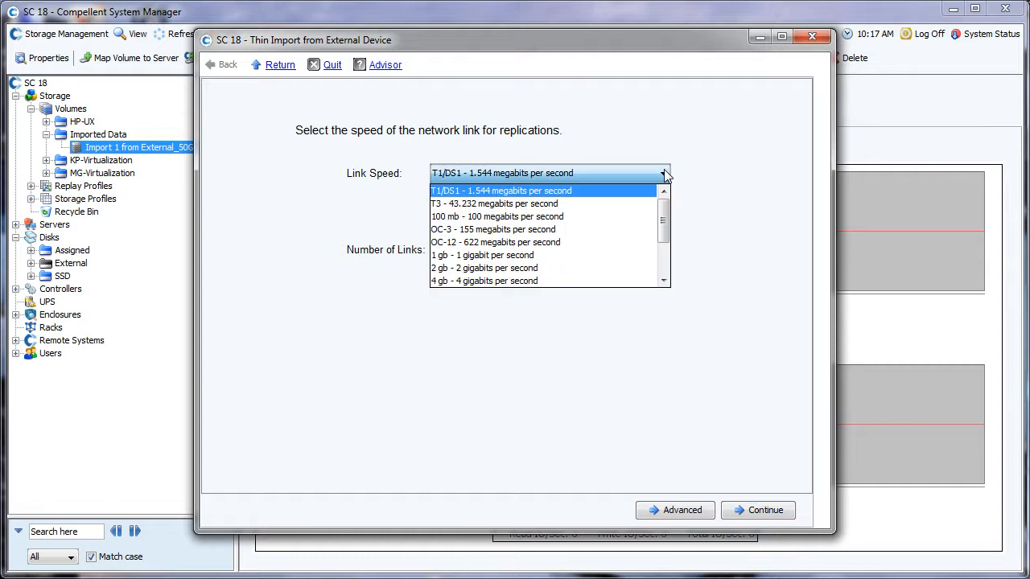
drag(665, 210, 665, 219)
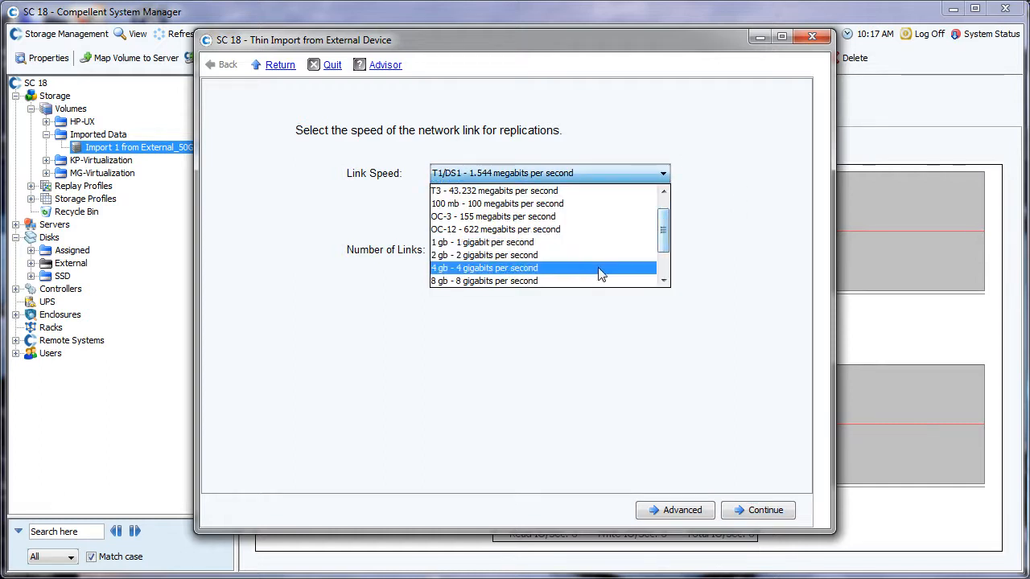
click(527, 269)
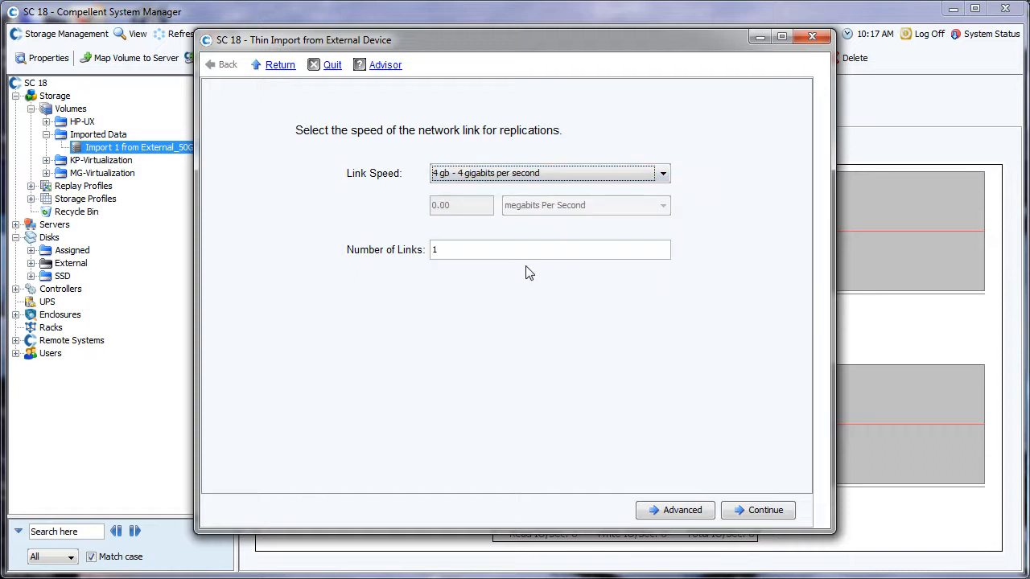
double_click(461, 252)
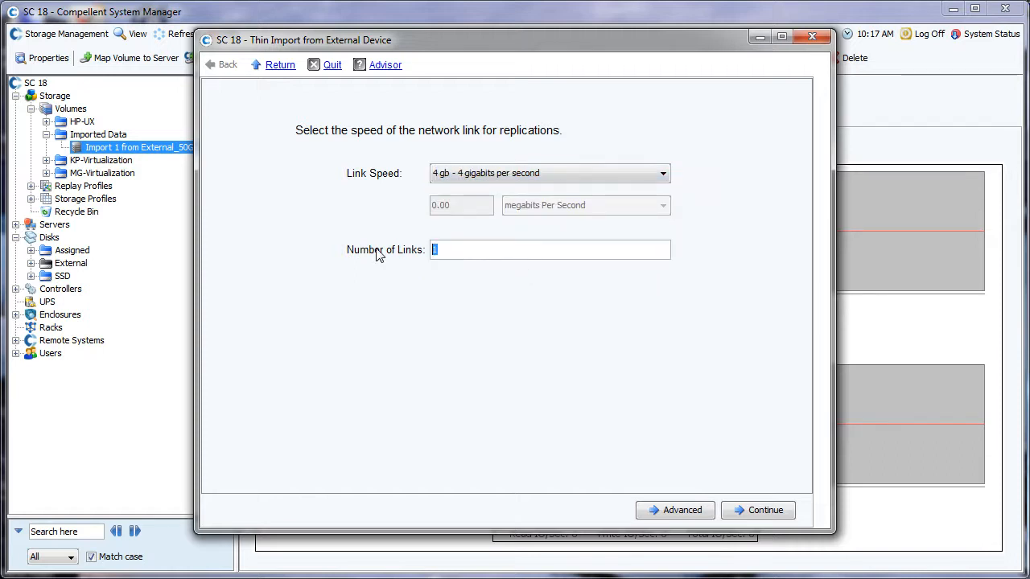
text(2)
click(775, 512)
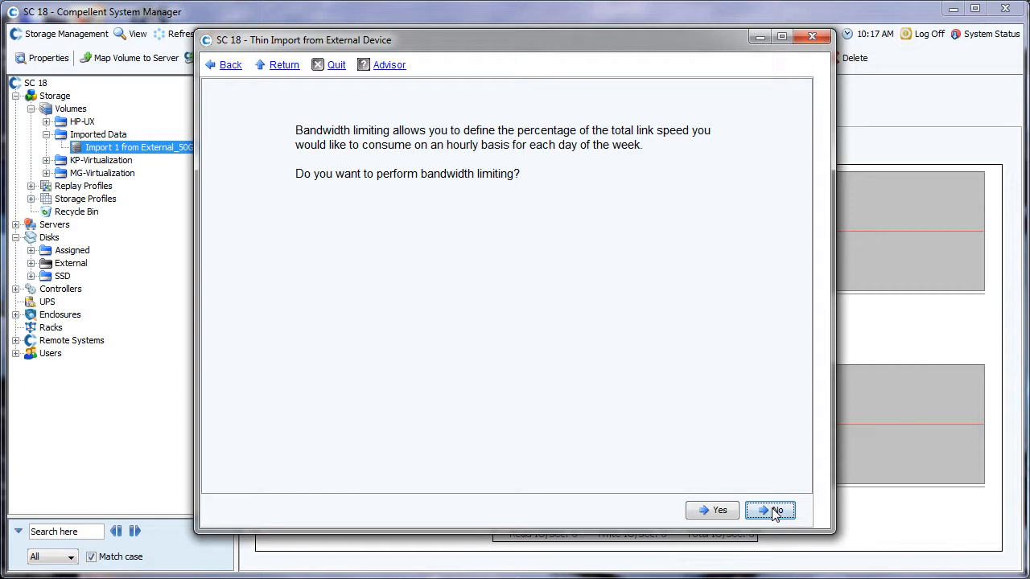
click(775, 512)
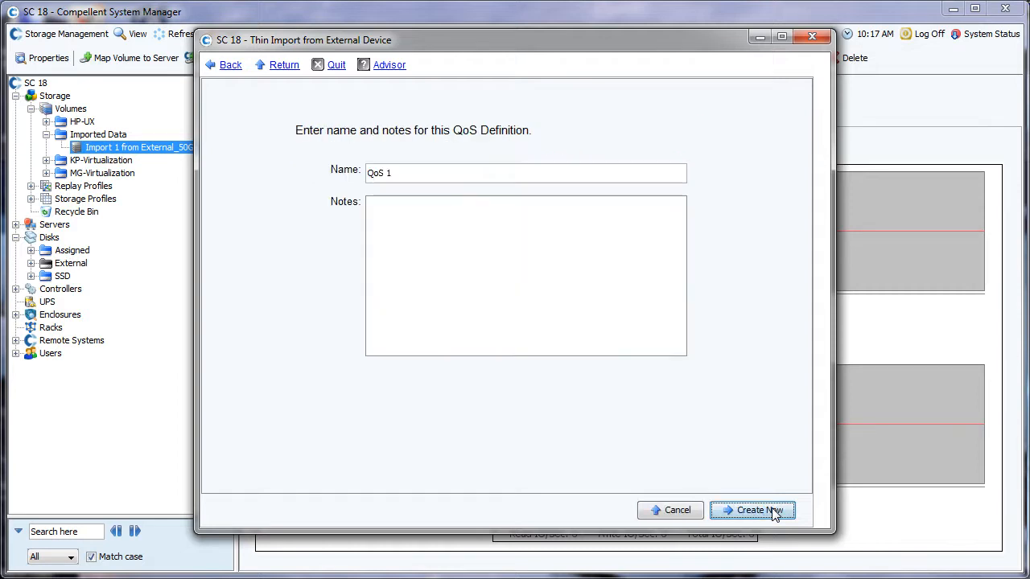
Create the QoS definition as Import_QoS_Definition and start the copy import from External_50GB_Disk with it
drag(406, 172, 350, 170)
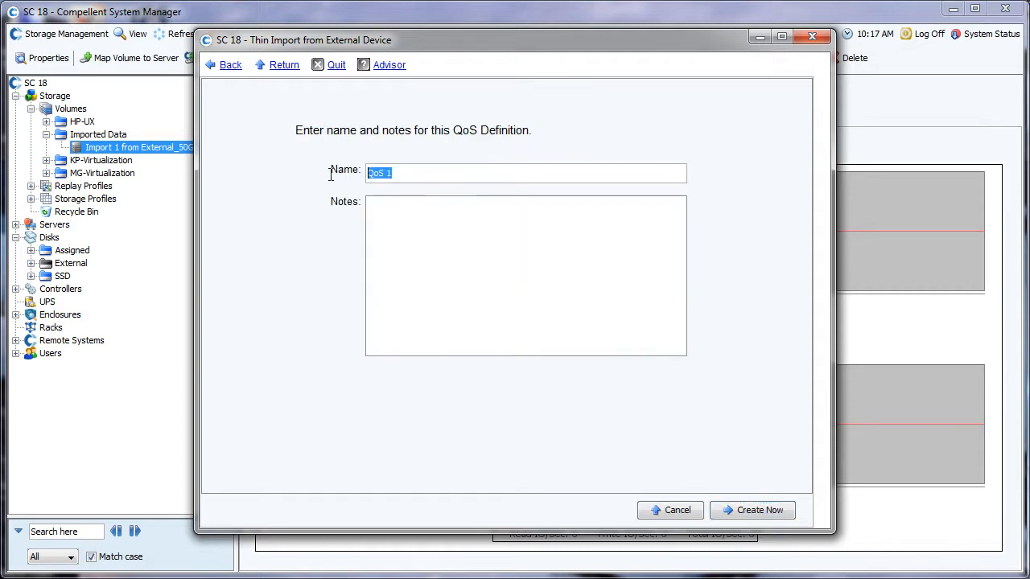
text(Impo)
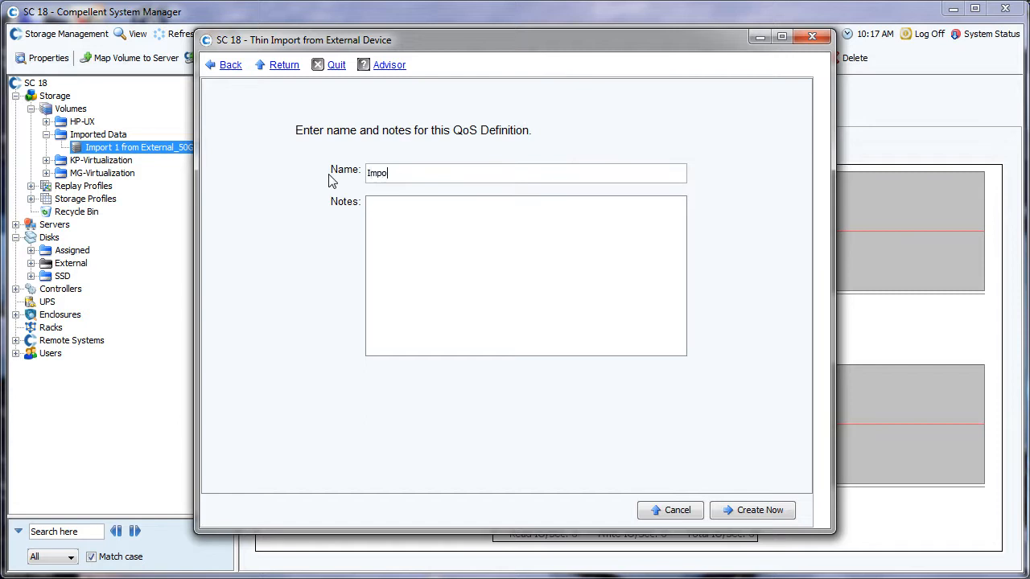
text(rt_Qo)
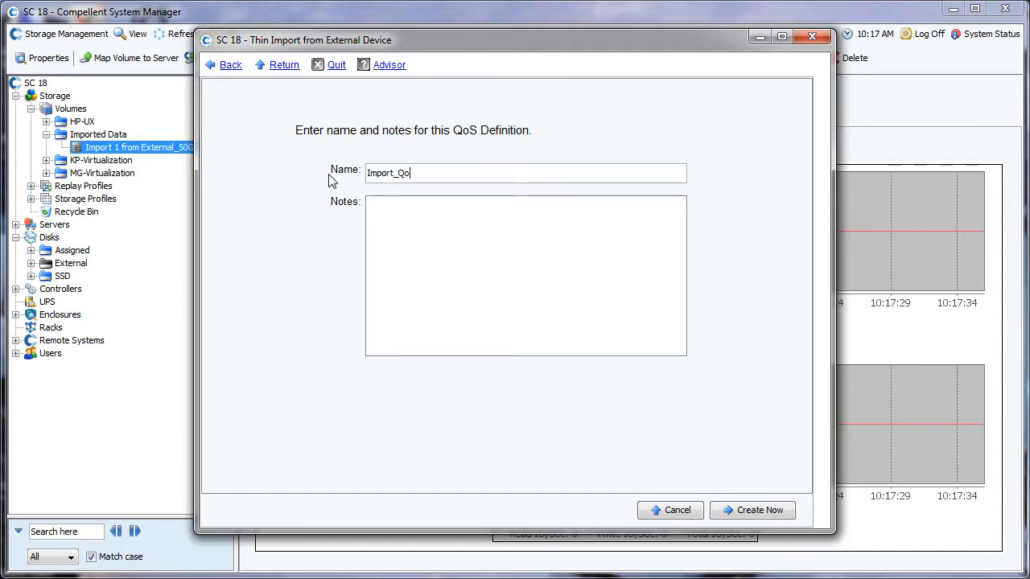
text(S_Definition)
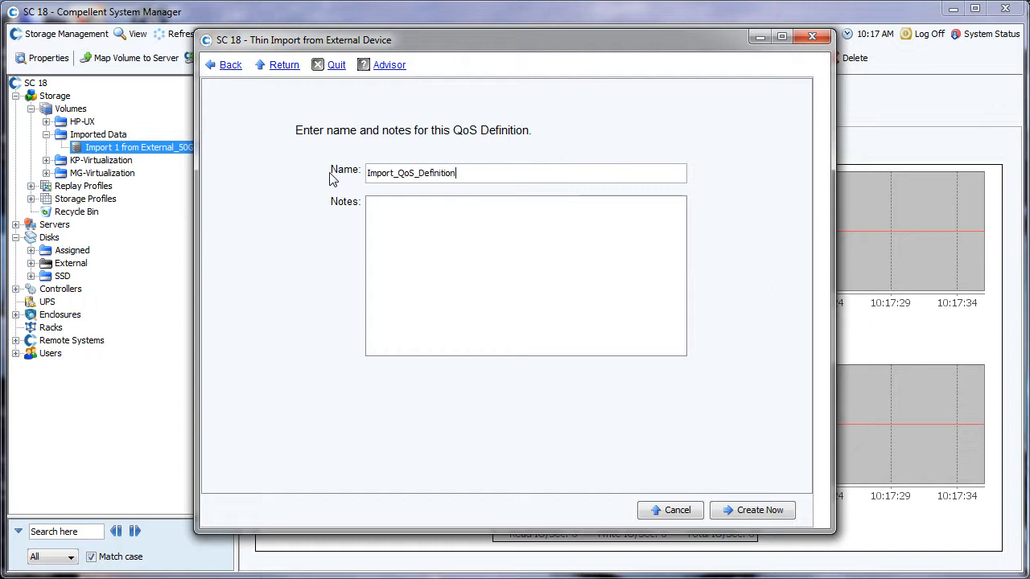
click(769, 512)
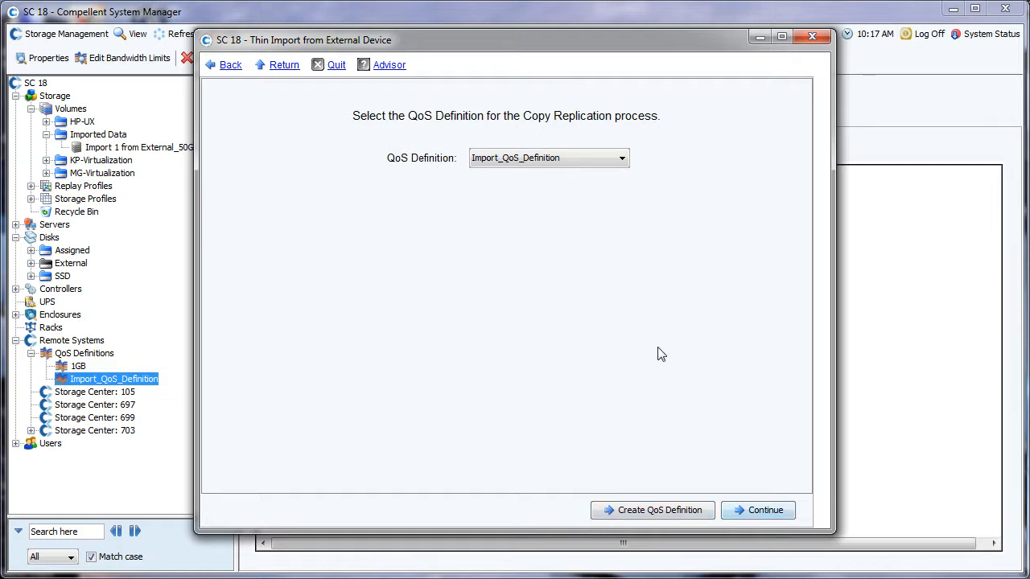
click(765, 510)
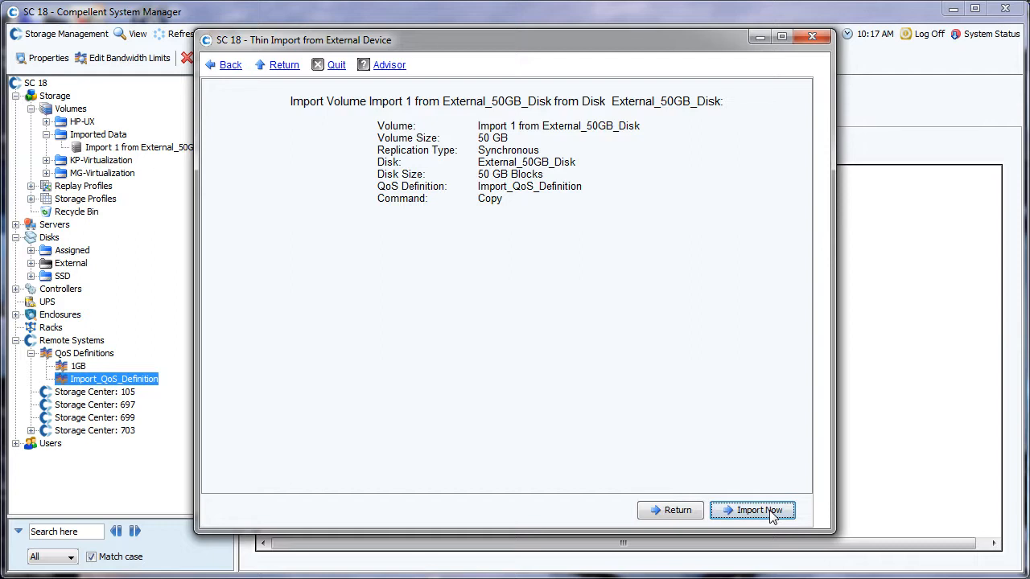
click(760, 511)
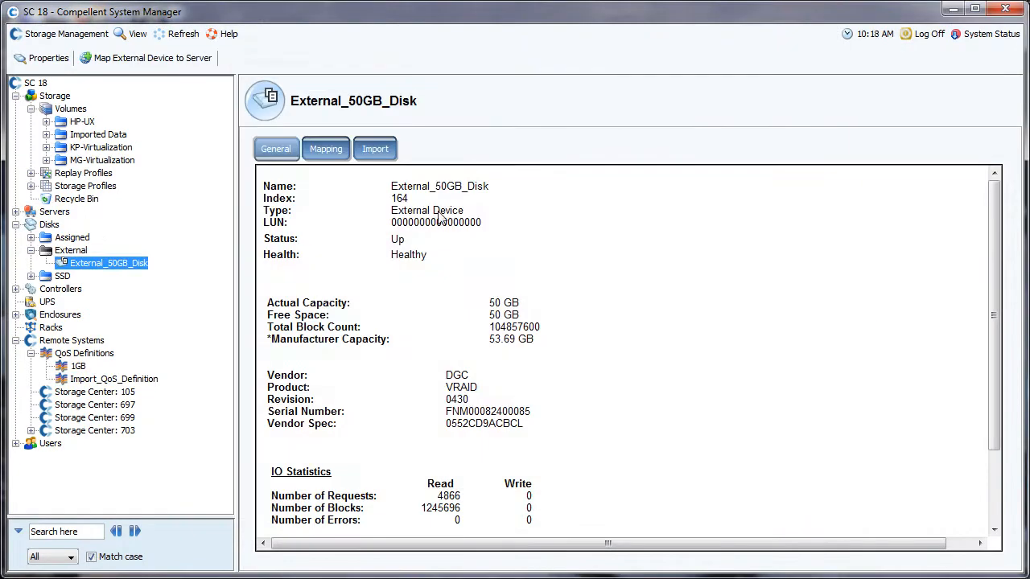
Monitor the synchronization progress of the External_50GB_Disk import and refresh the list of running imports
click(131, 34)
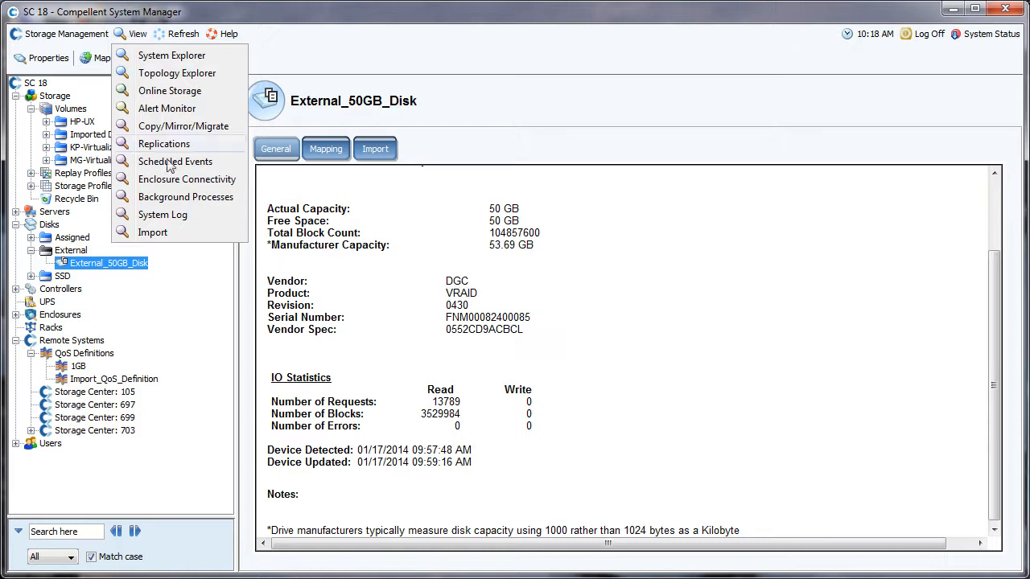
click(185, 233)
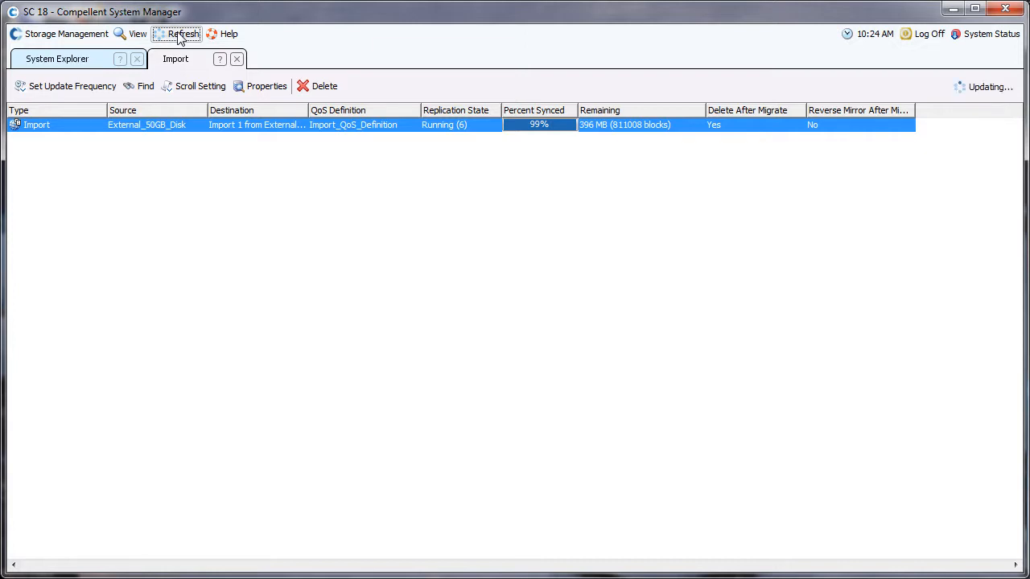
click(180, 36)
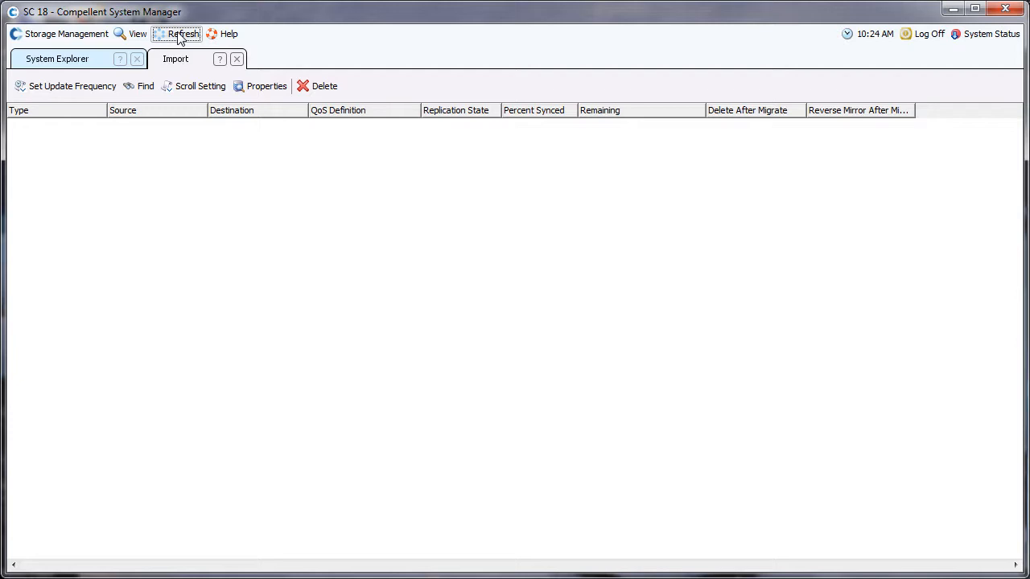
Return to the System Explorer and view the general details of the imported volume in the Imported Data folder
click(109, 63)
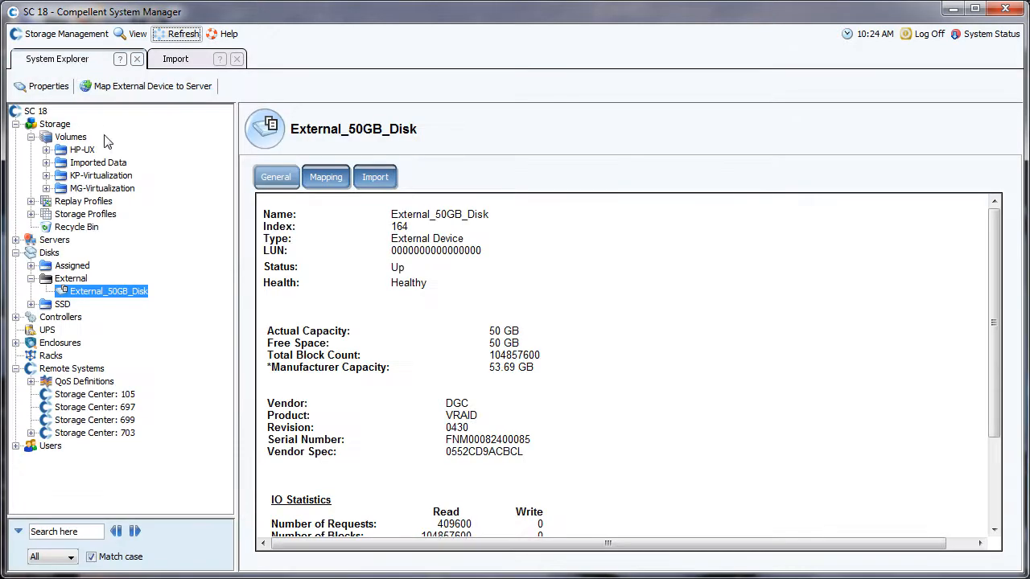
click(47, 163)
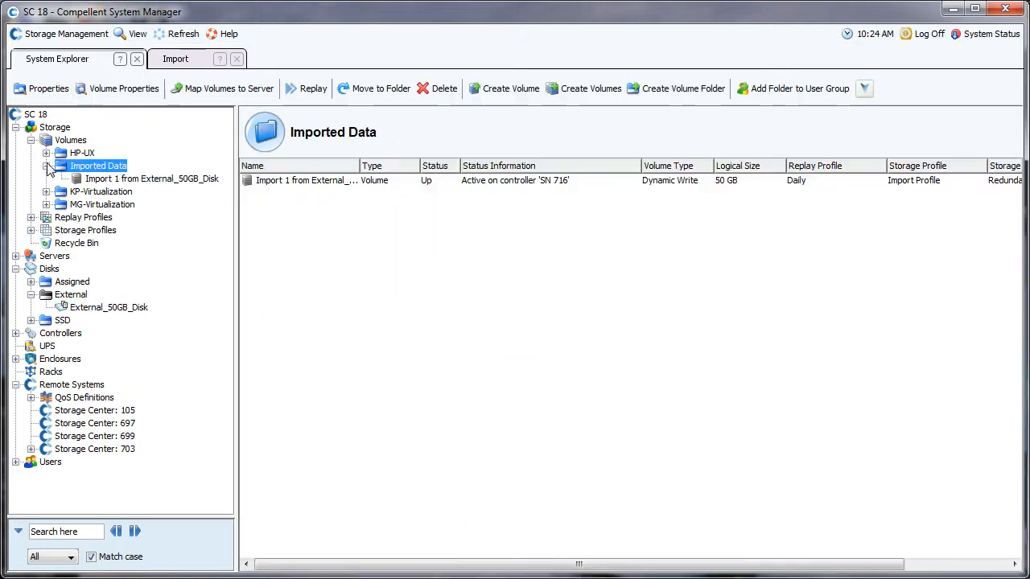
click(134, 183)
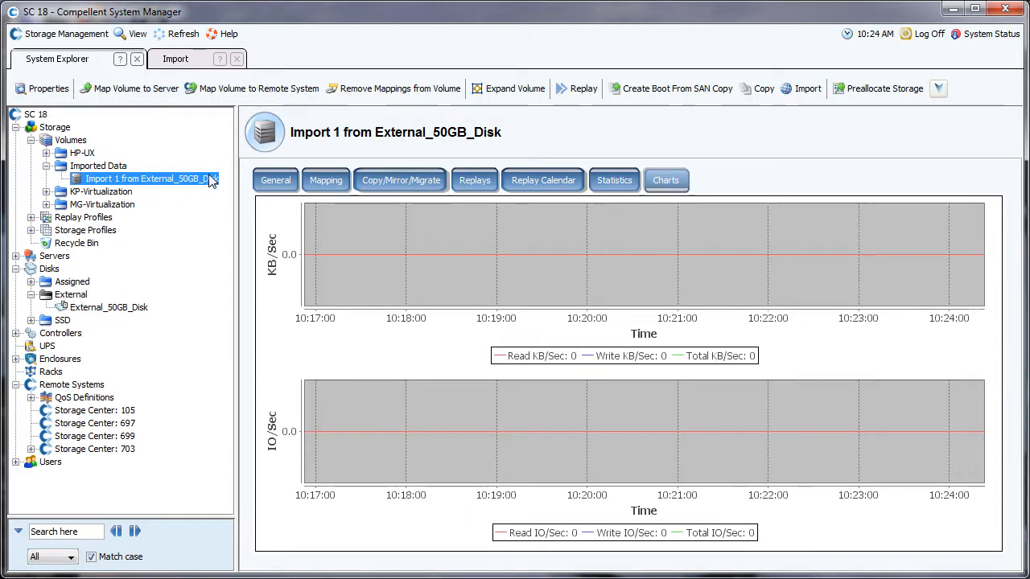
click(276, 181)
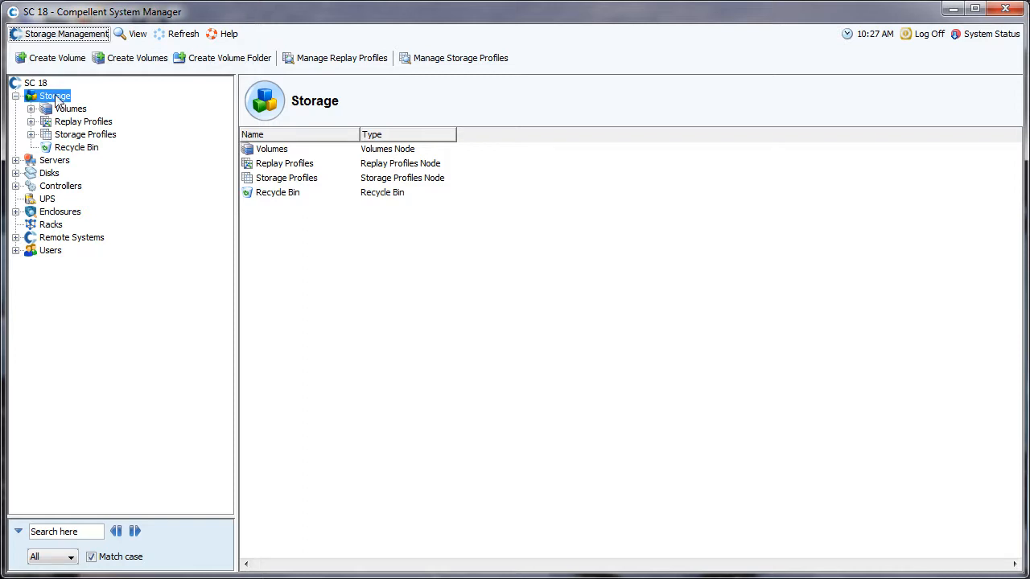
Change the storage profile of the volume Import 1 from External_50GB_Disk to Recommended (All Tiers)
click(31, 110)
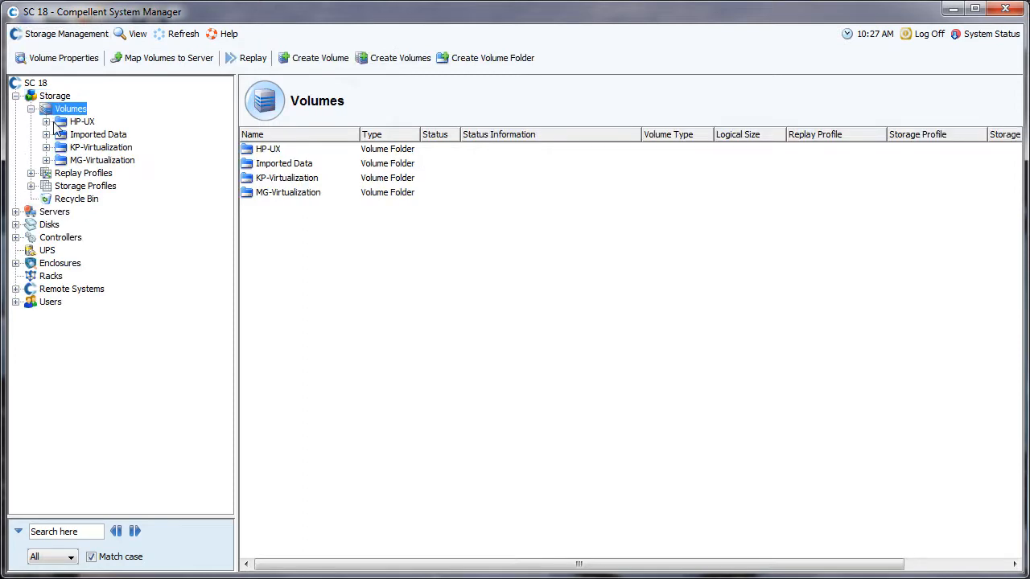
click(45, 135)
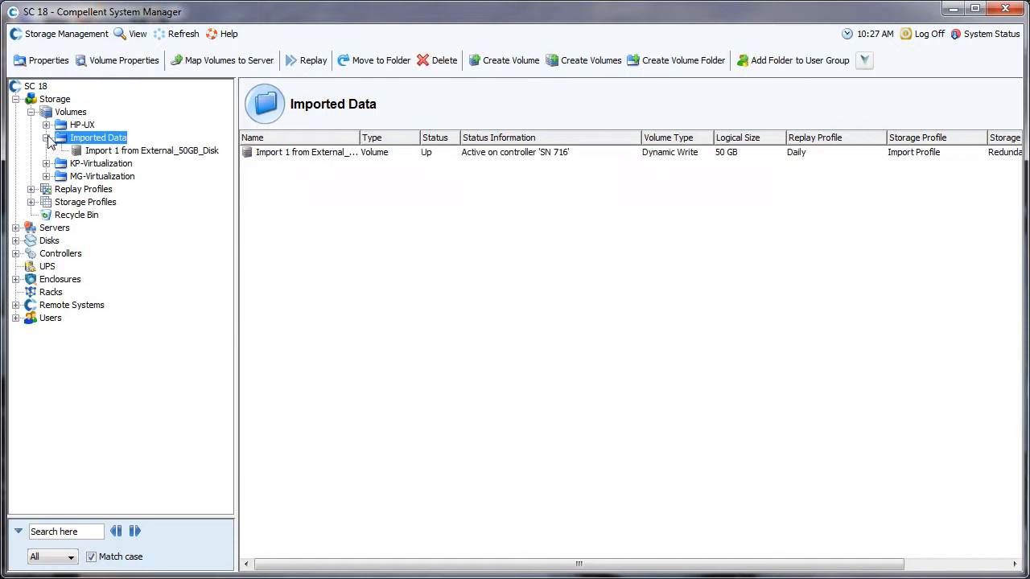
click(165, 154)
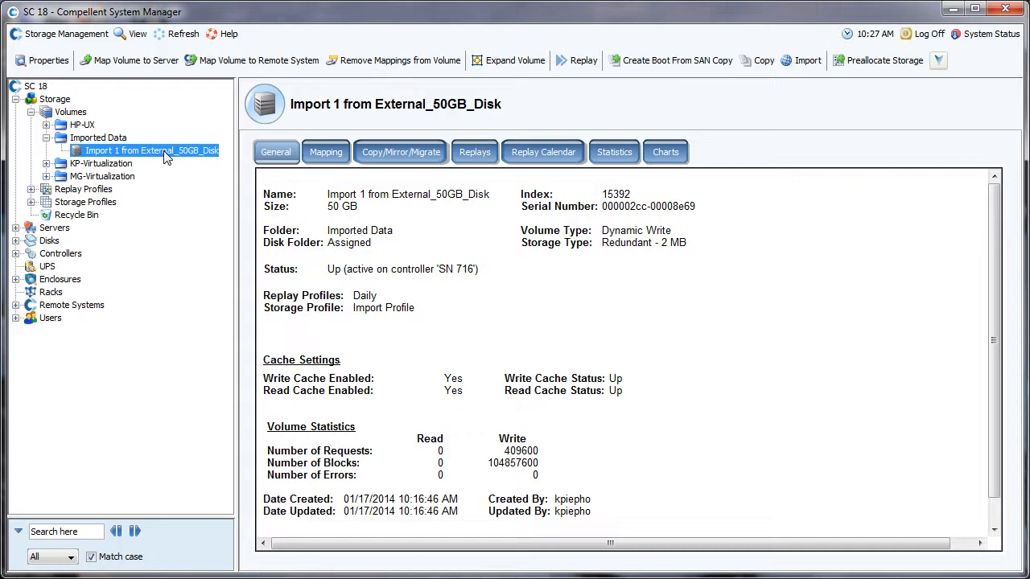
right_click(164, 154)
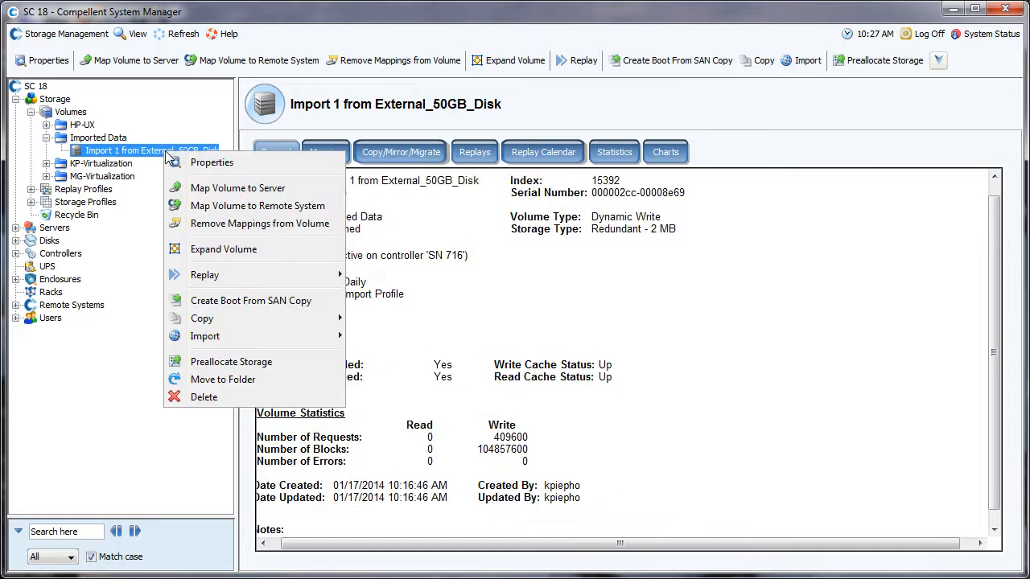
click(211, 162)
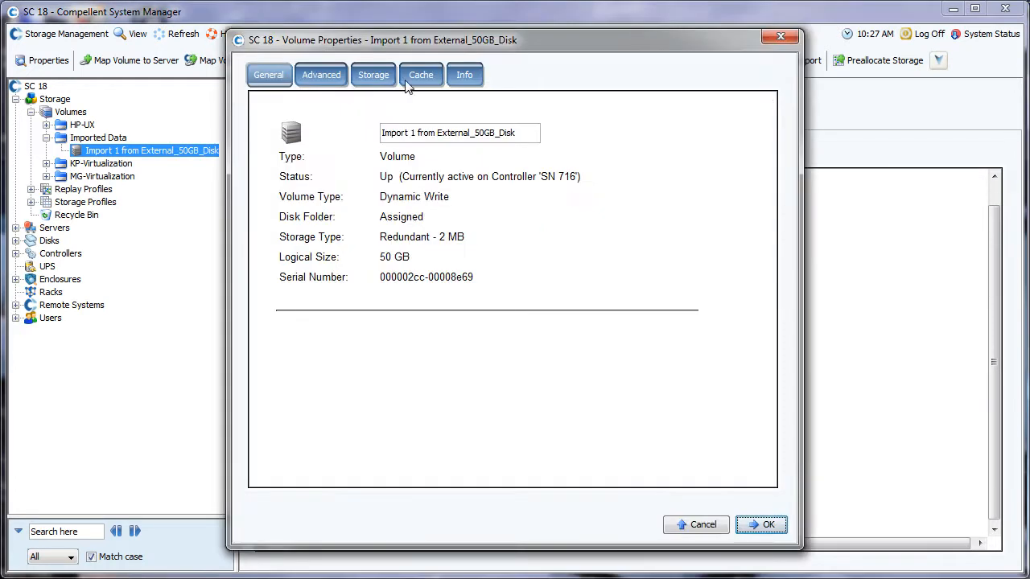
click(374, 75)
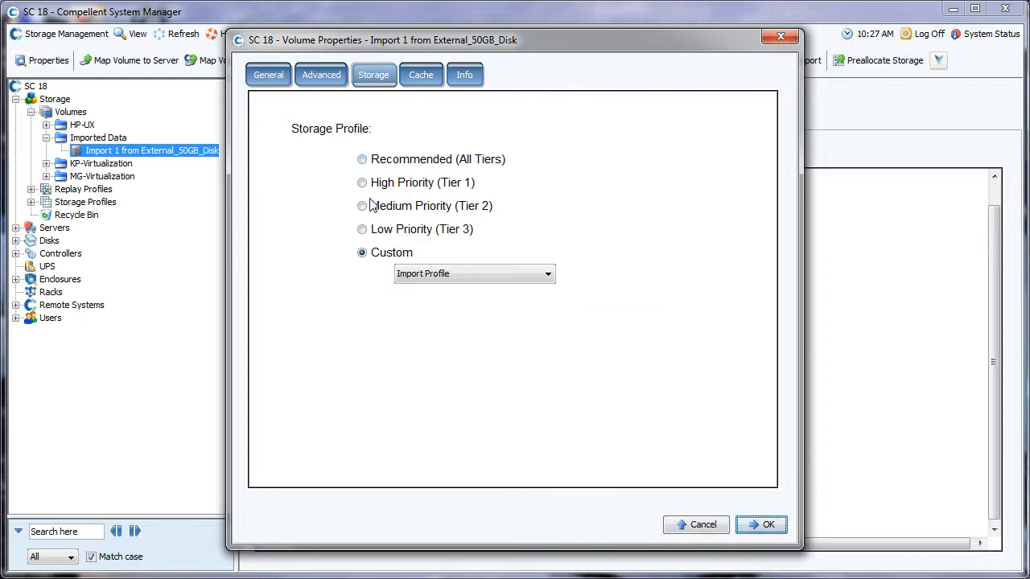
click(362, 160)
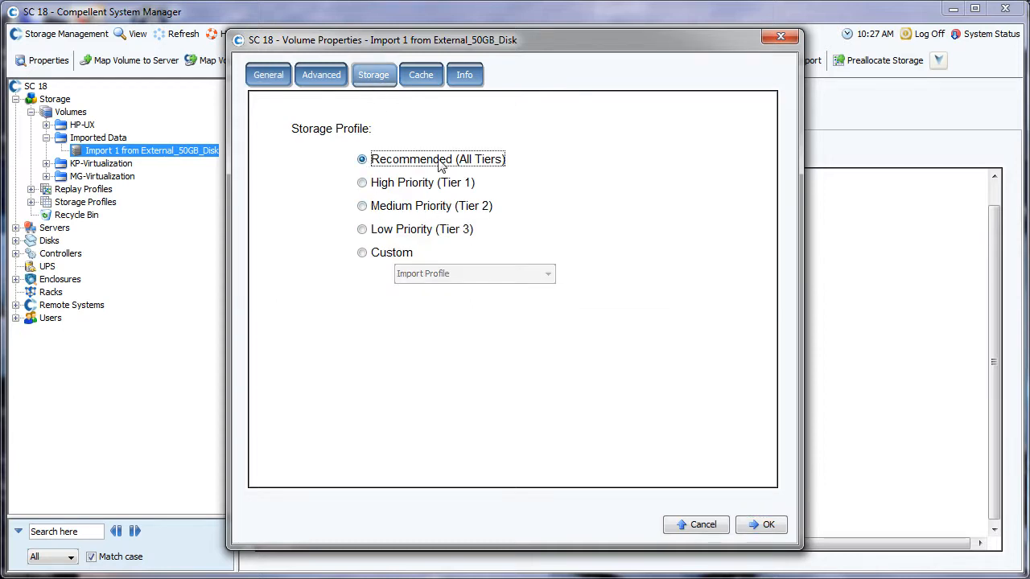
click(775, 528)
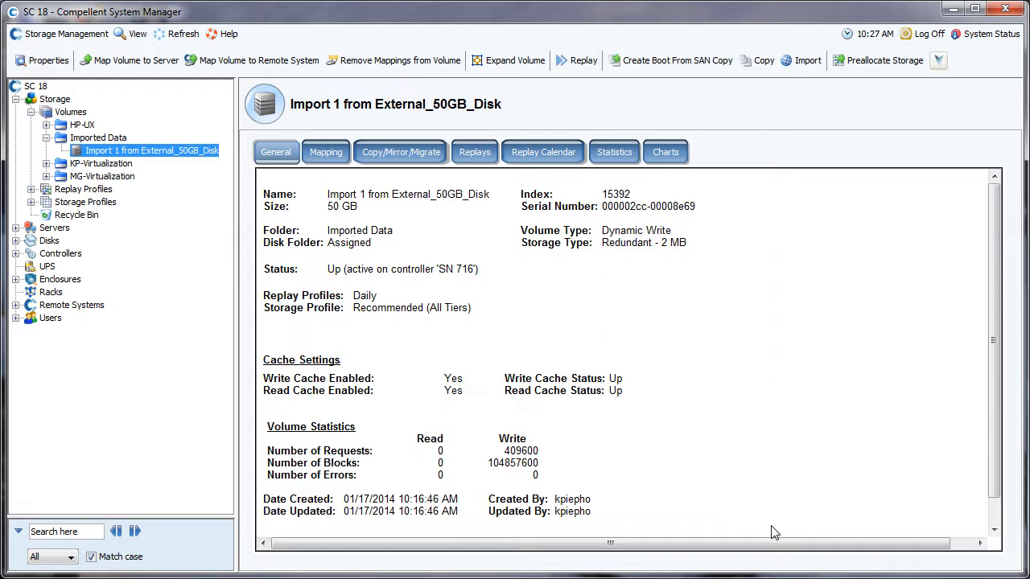
Create a replay of the volume Import 1 from External_50GB_Disk that never expires, with the description Pre-Mapped Replay
click(476, 152)
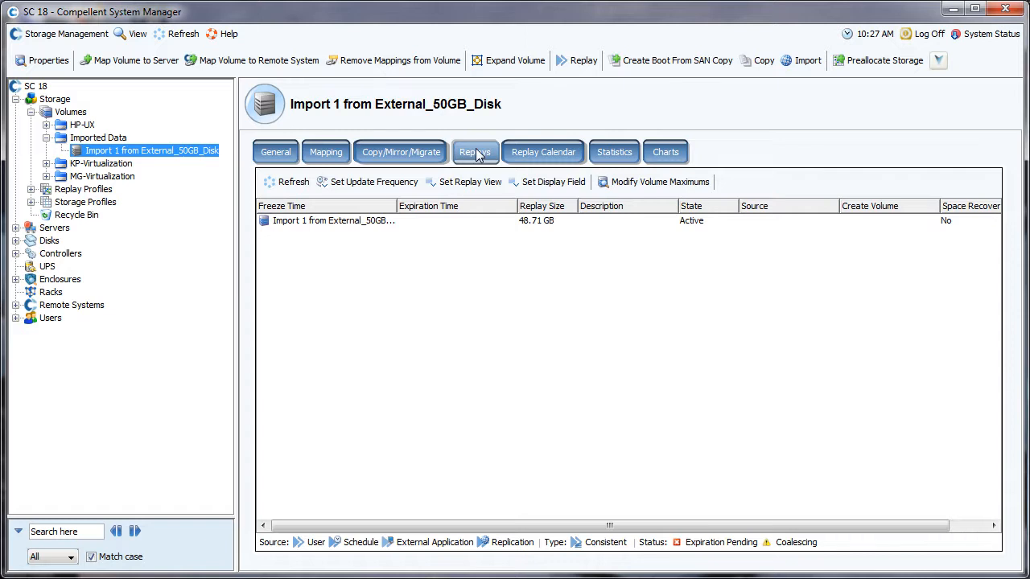
right_click(190, 155)
mouse_move(225, 278)
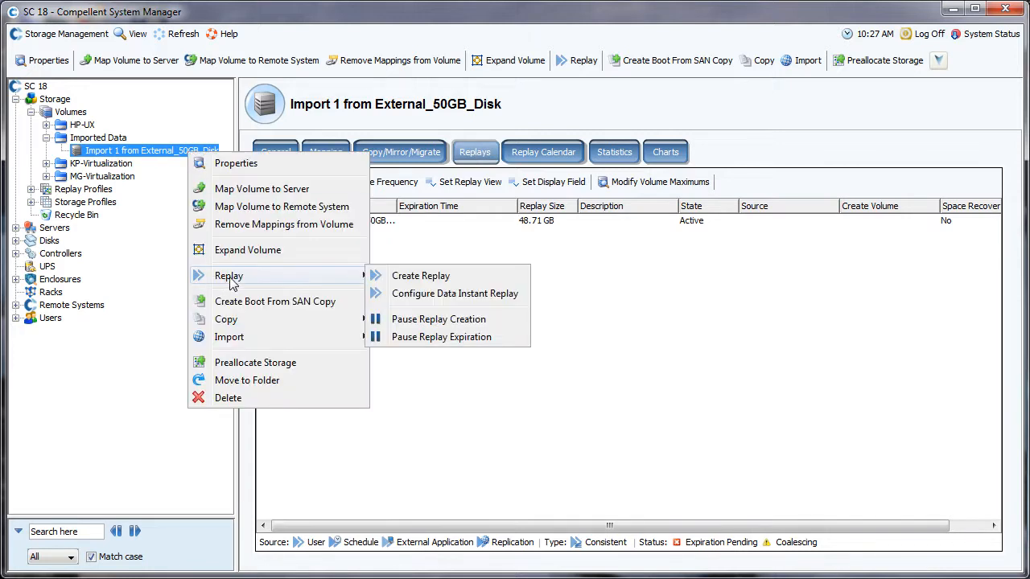
click(455, 276)
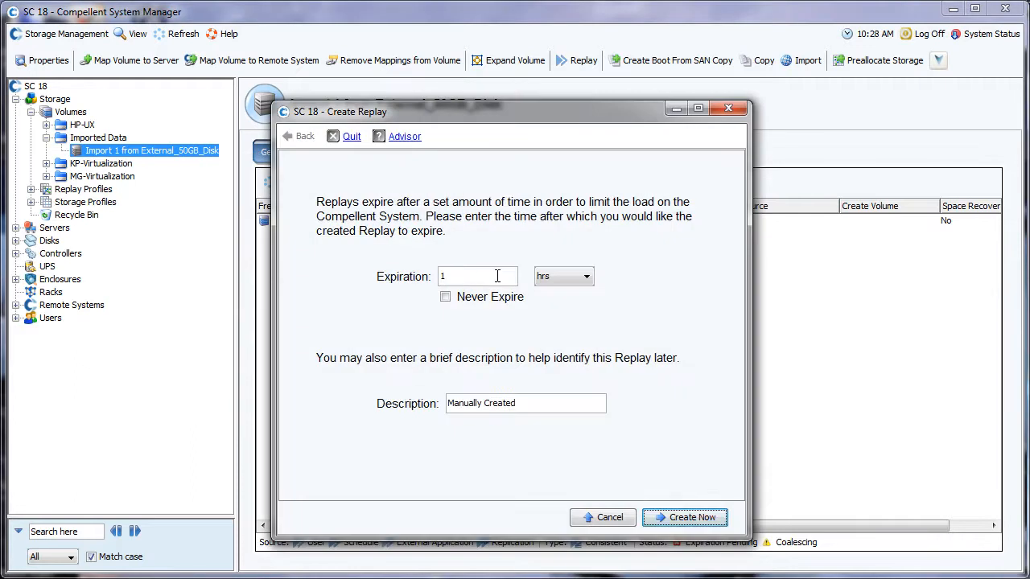
click(445, 297)
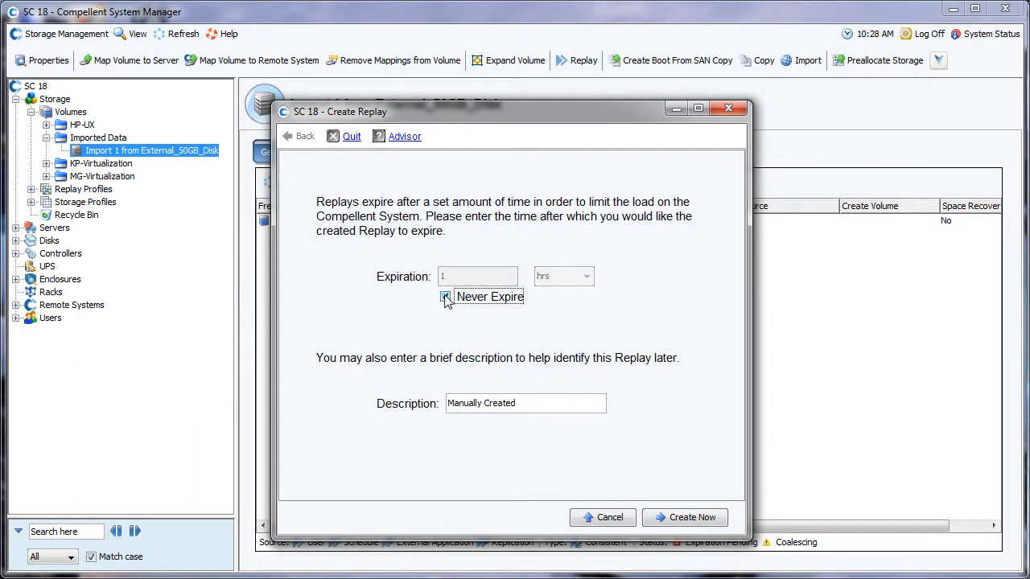
click(549, 402)
drag(549, 402, 404, 403)
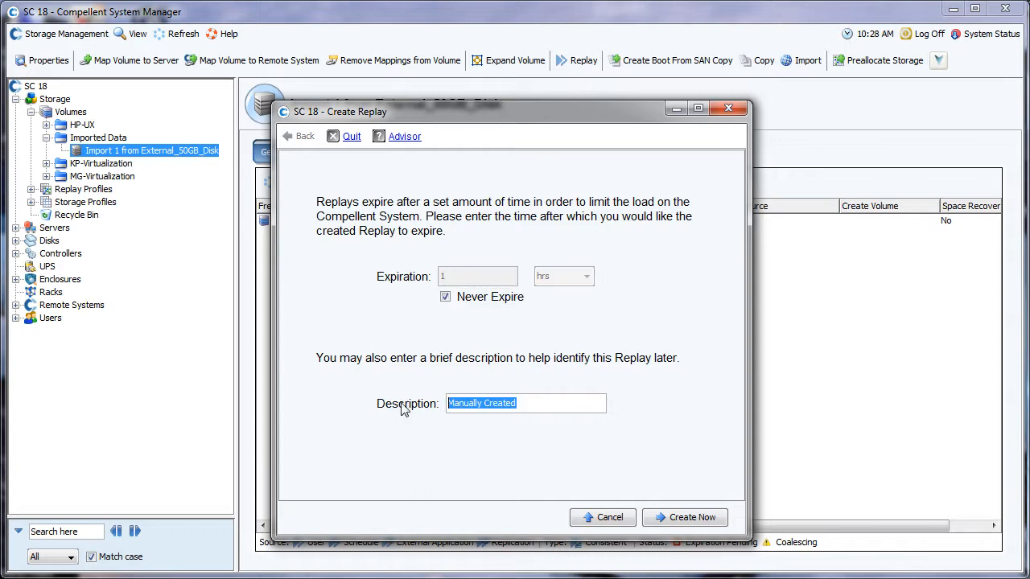
text(Pre-Mapped Replay)
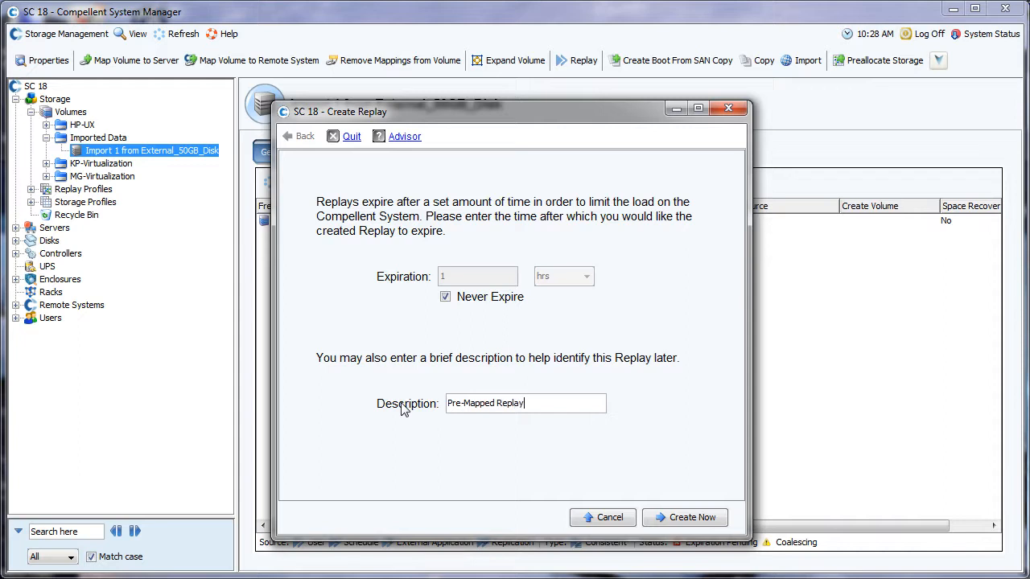
click(692, 519)
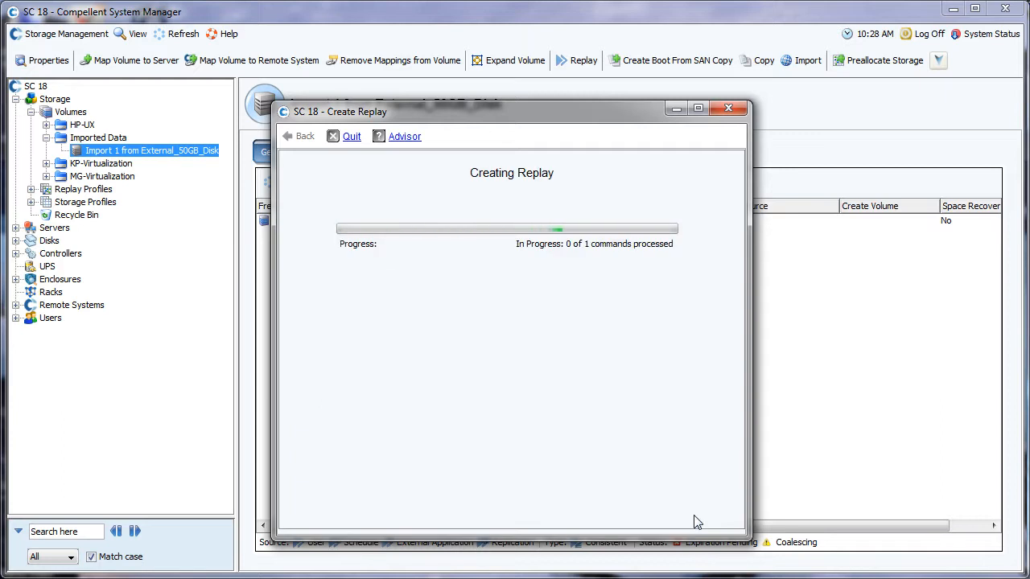